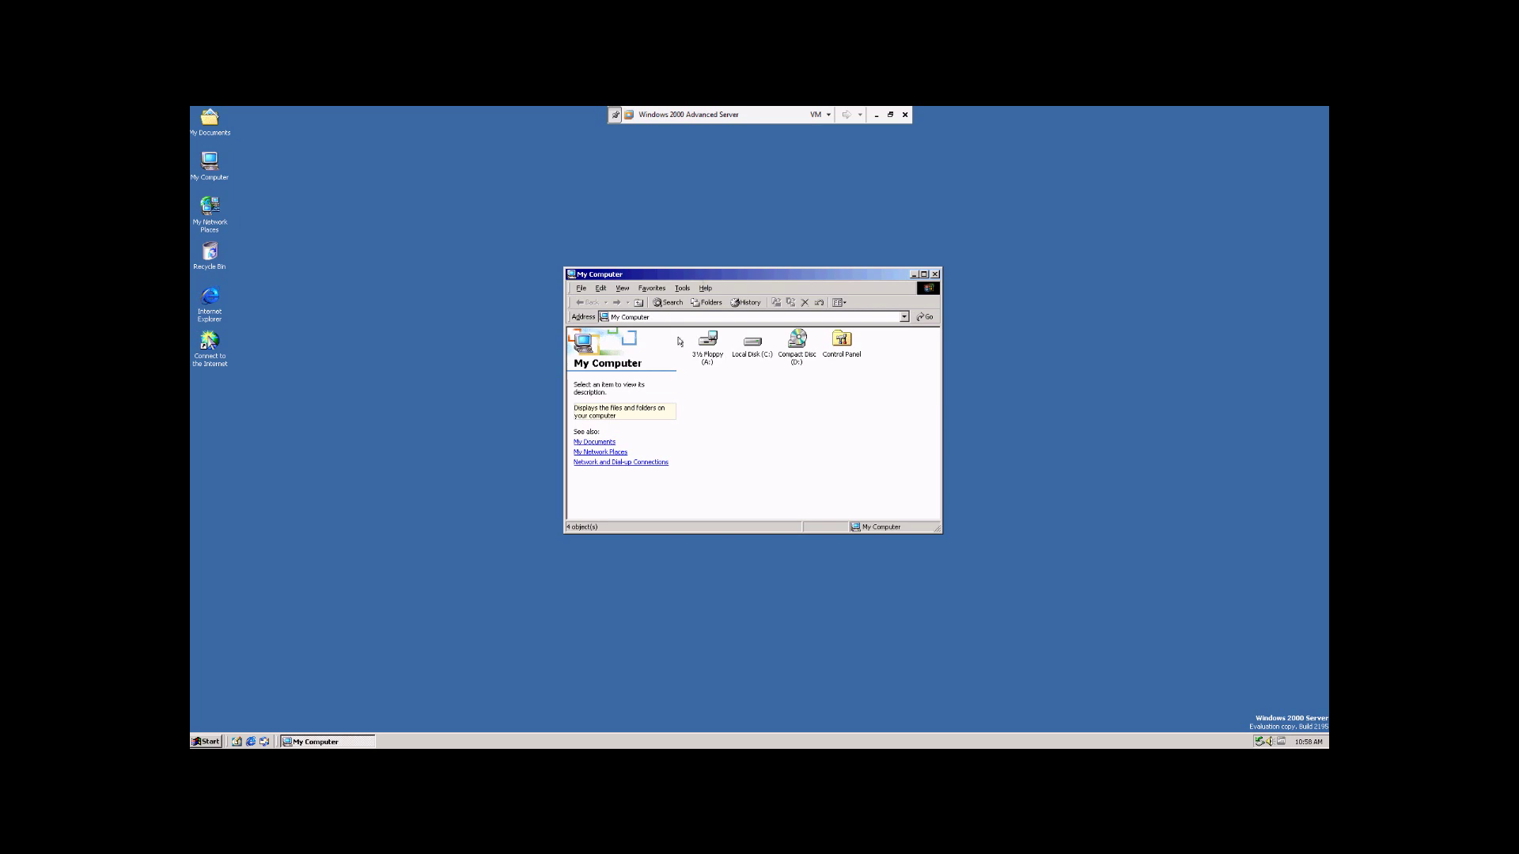
Step: Open Control Panel via Start > Settings and enter the Administrative Tools folder
click(211, 742)
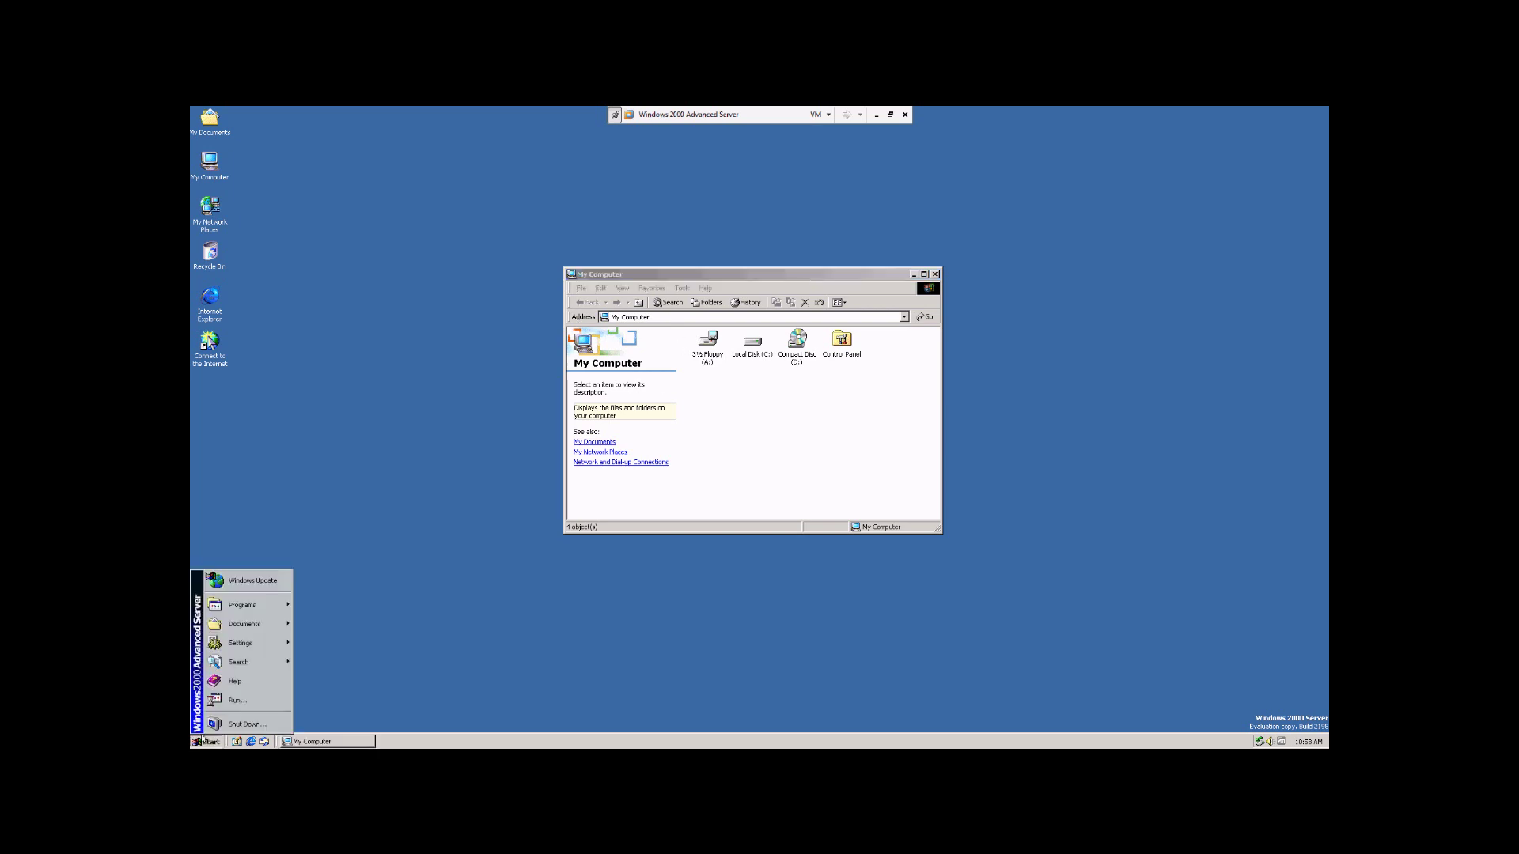
mouse_move(246, 652)
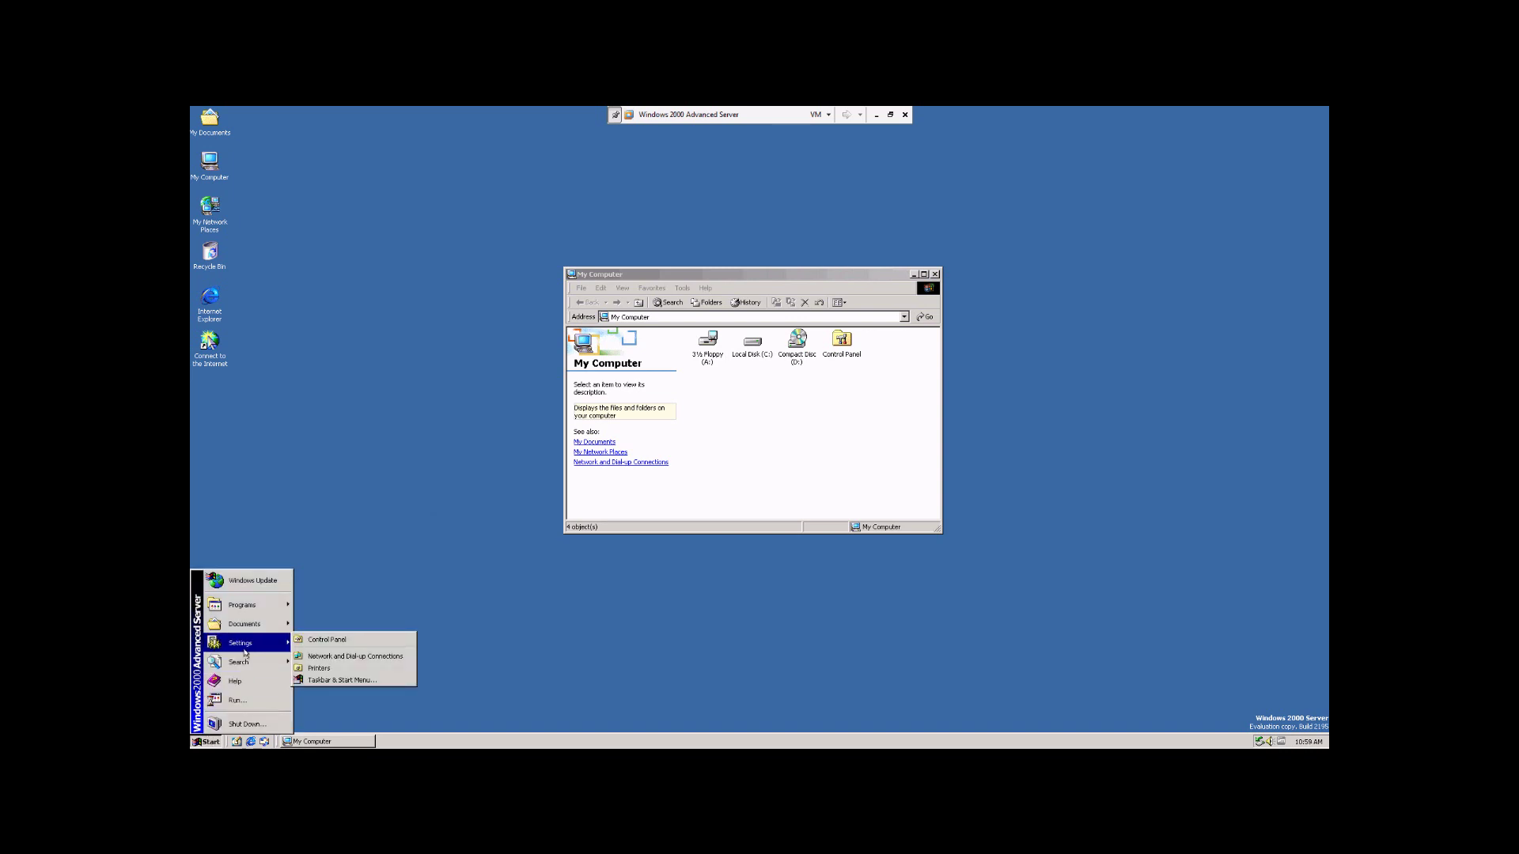
click(353, 643)
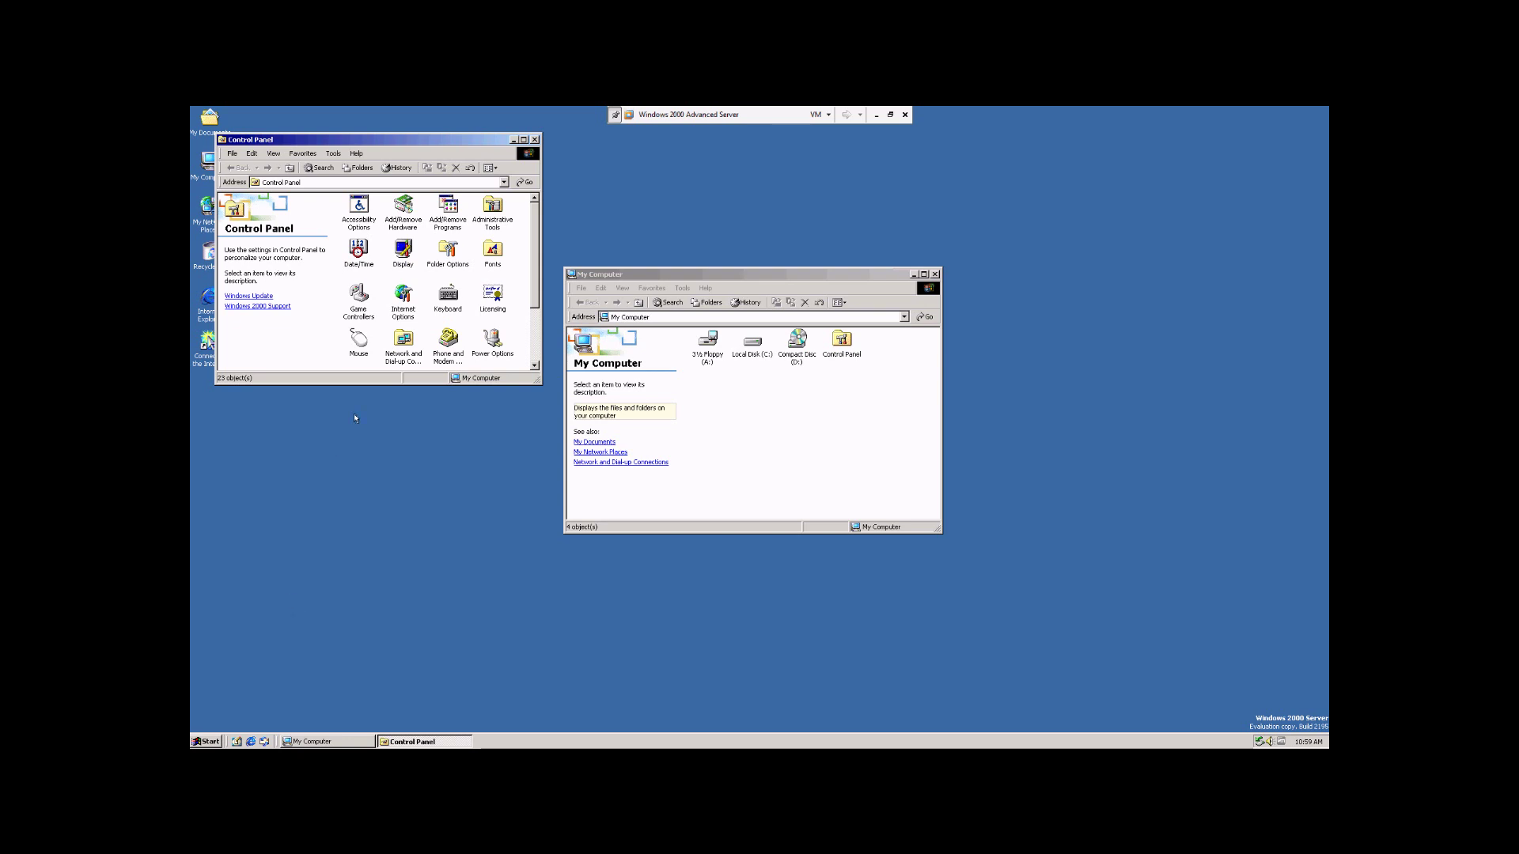
click(486, 205)
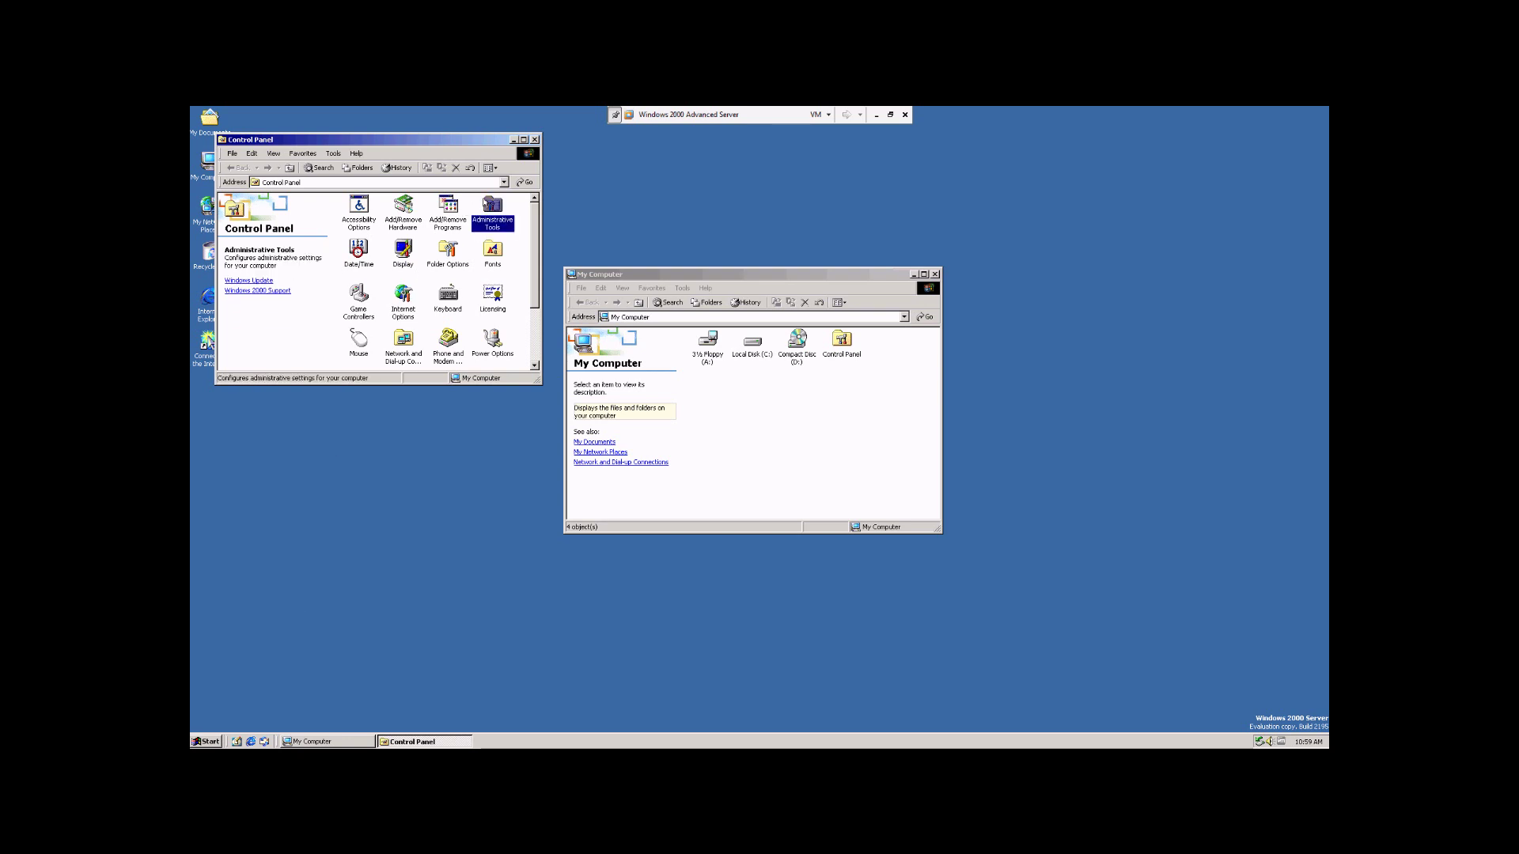
double_click(485, 205)
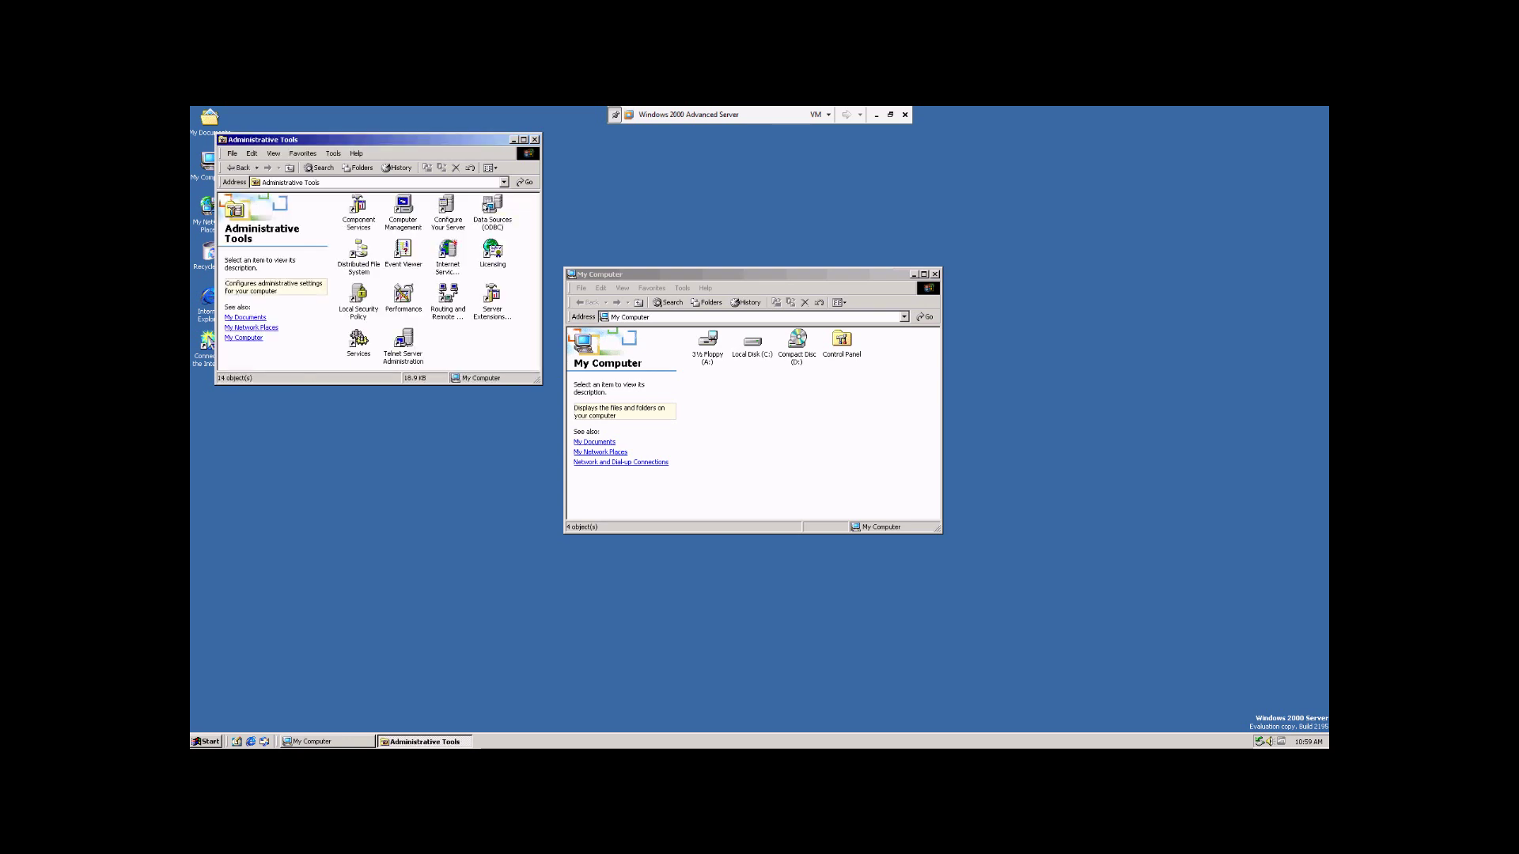
Step: Open Computer Management in a moved, enlarged window and expand System Tools > Local Users and Groups
click(405, 207)
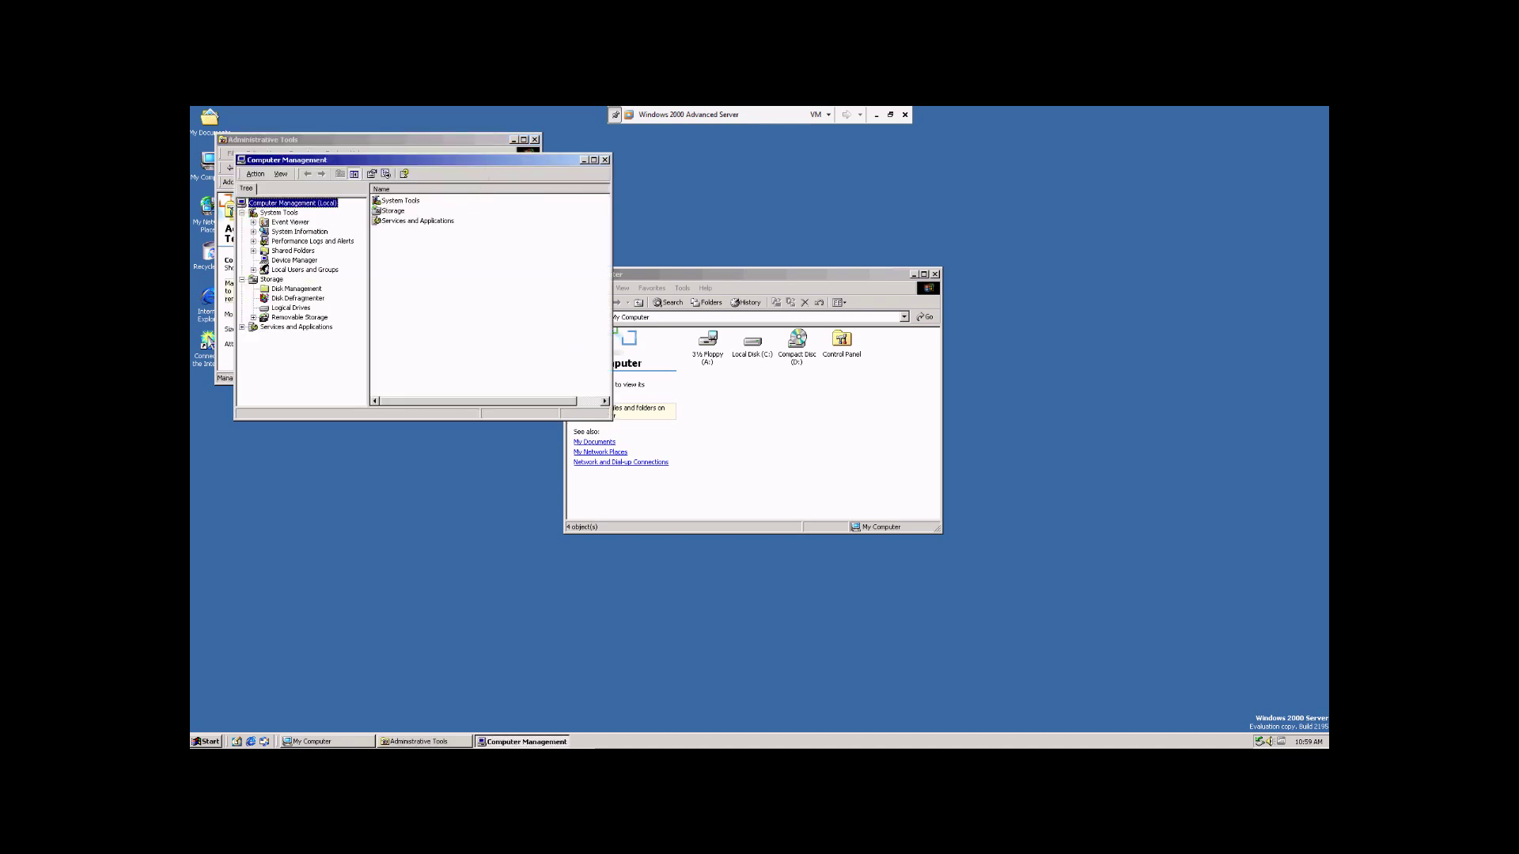
drag(481, 163, 810, 272)
drag(939, 525, 1110, 620)
click(584, 323)
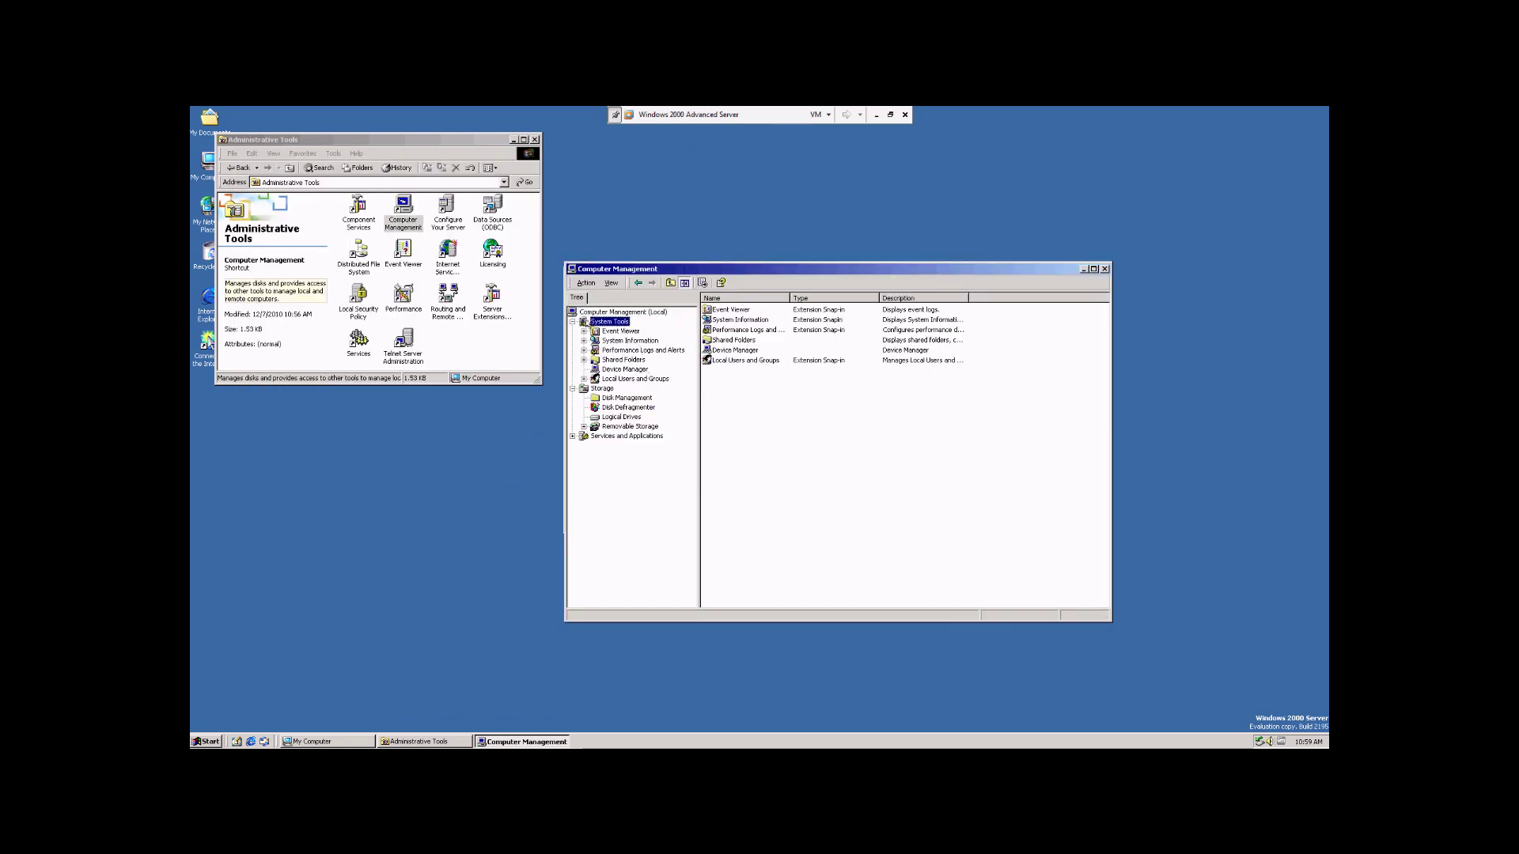
click(584, 379)
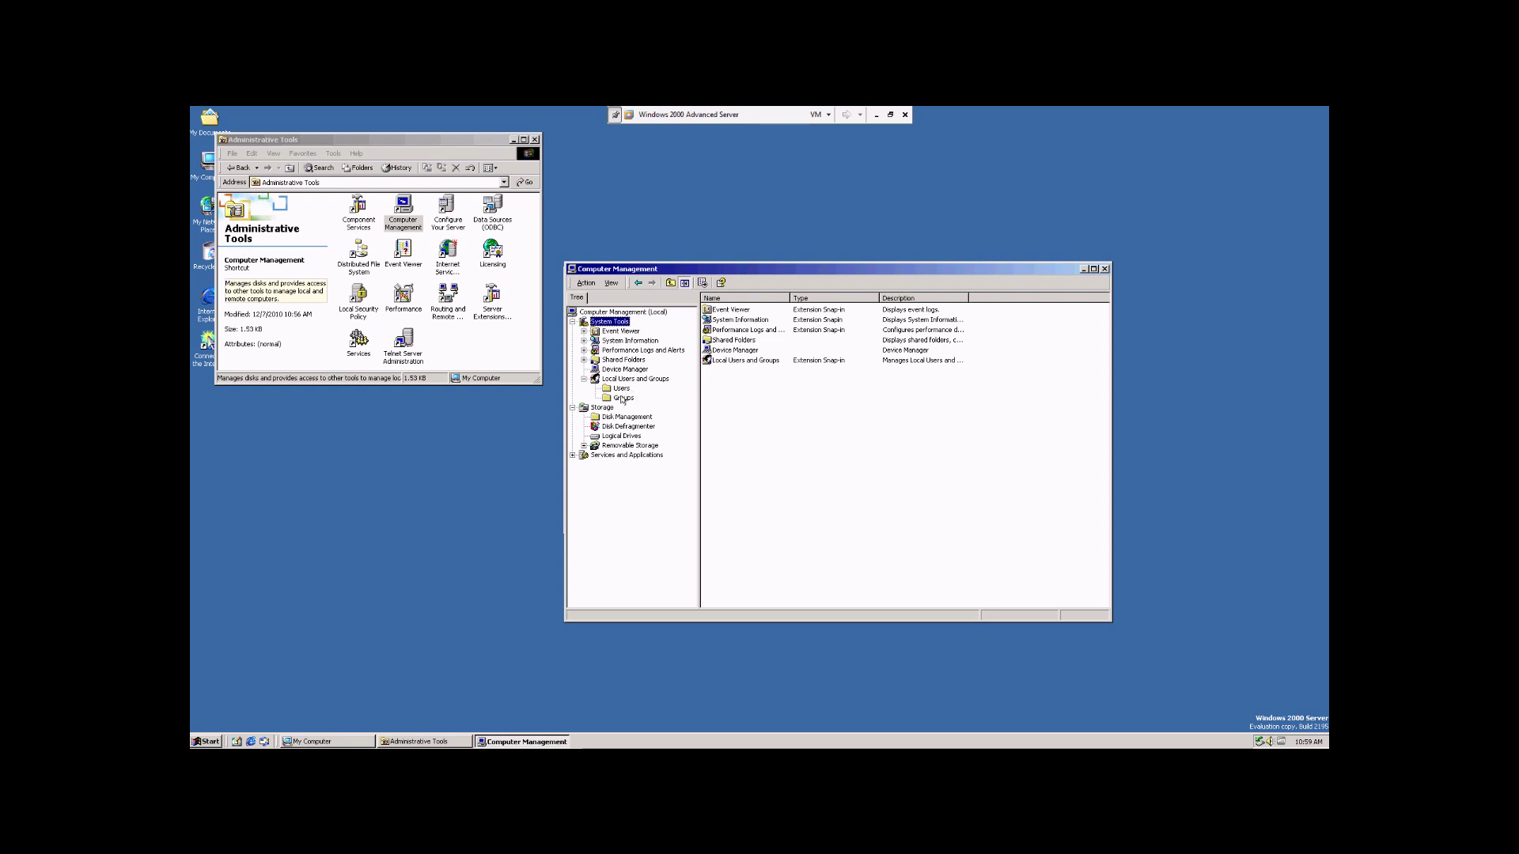
Step: Show the five local accounts in Users and widen the Name and Description columns
click(618, 388)
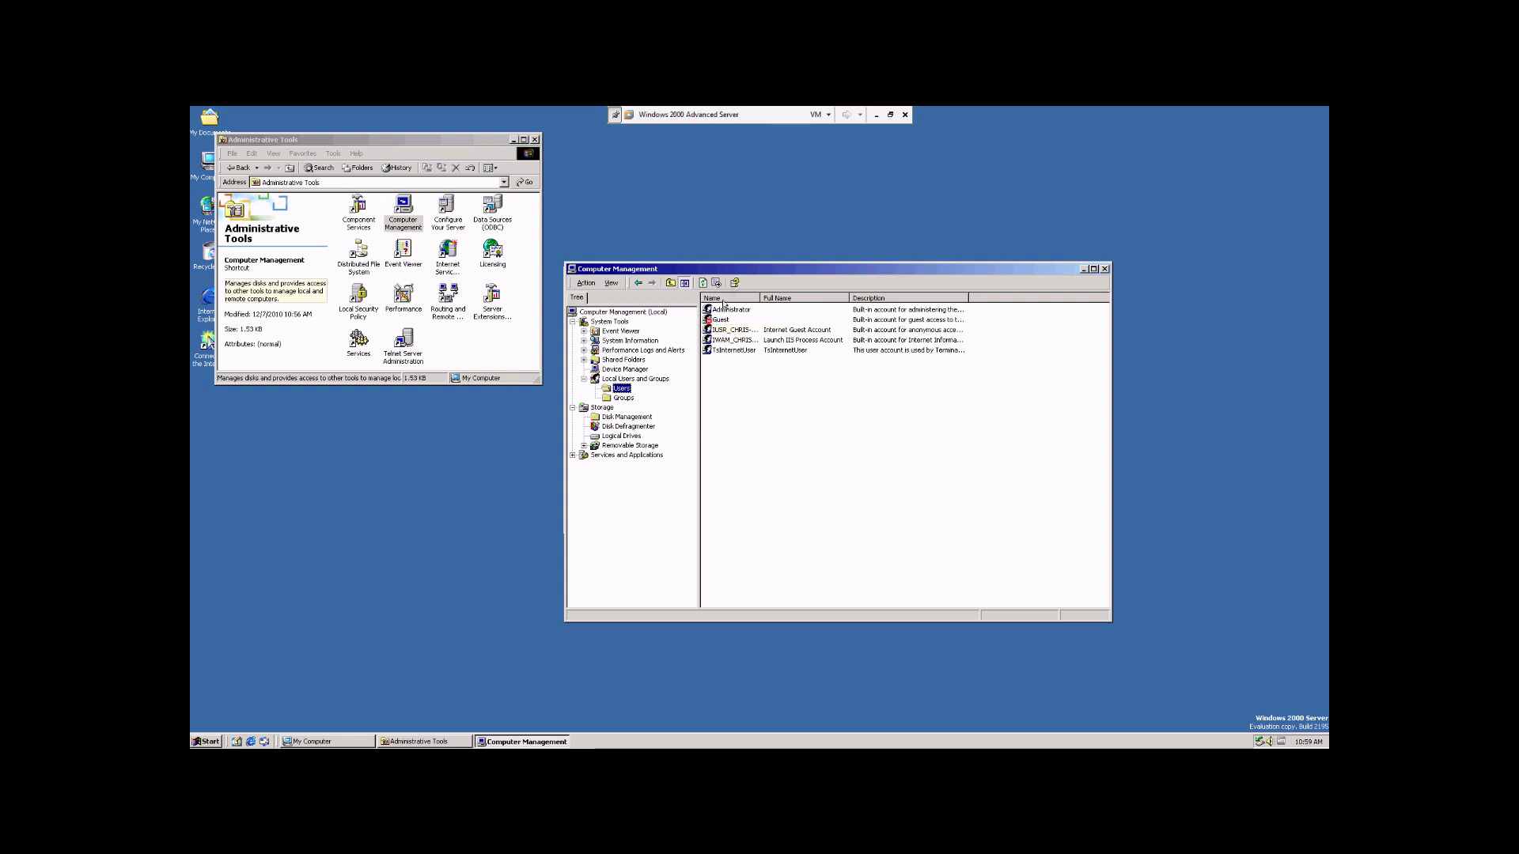
drag(759, 297, 794, 297)
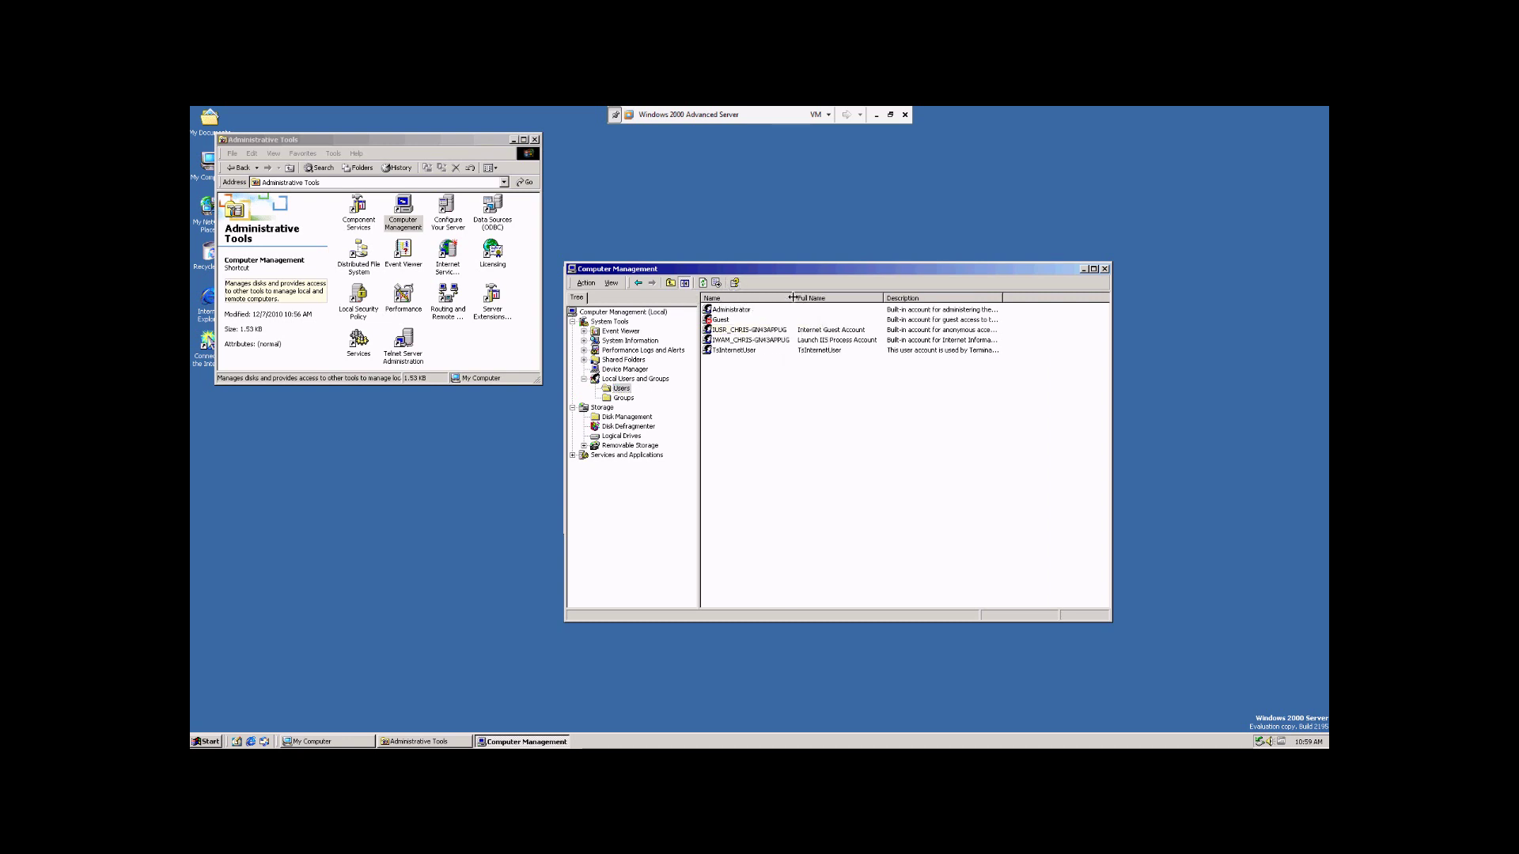
drag(1002, 297, 1031, 297)
Step: Review Administrator's General, Member Of, Profile and Dial-in tabs, close it, then right-click the user list
double_click(732, 310)
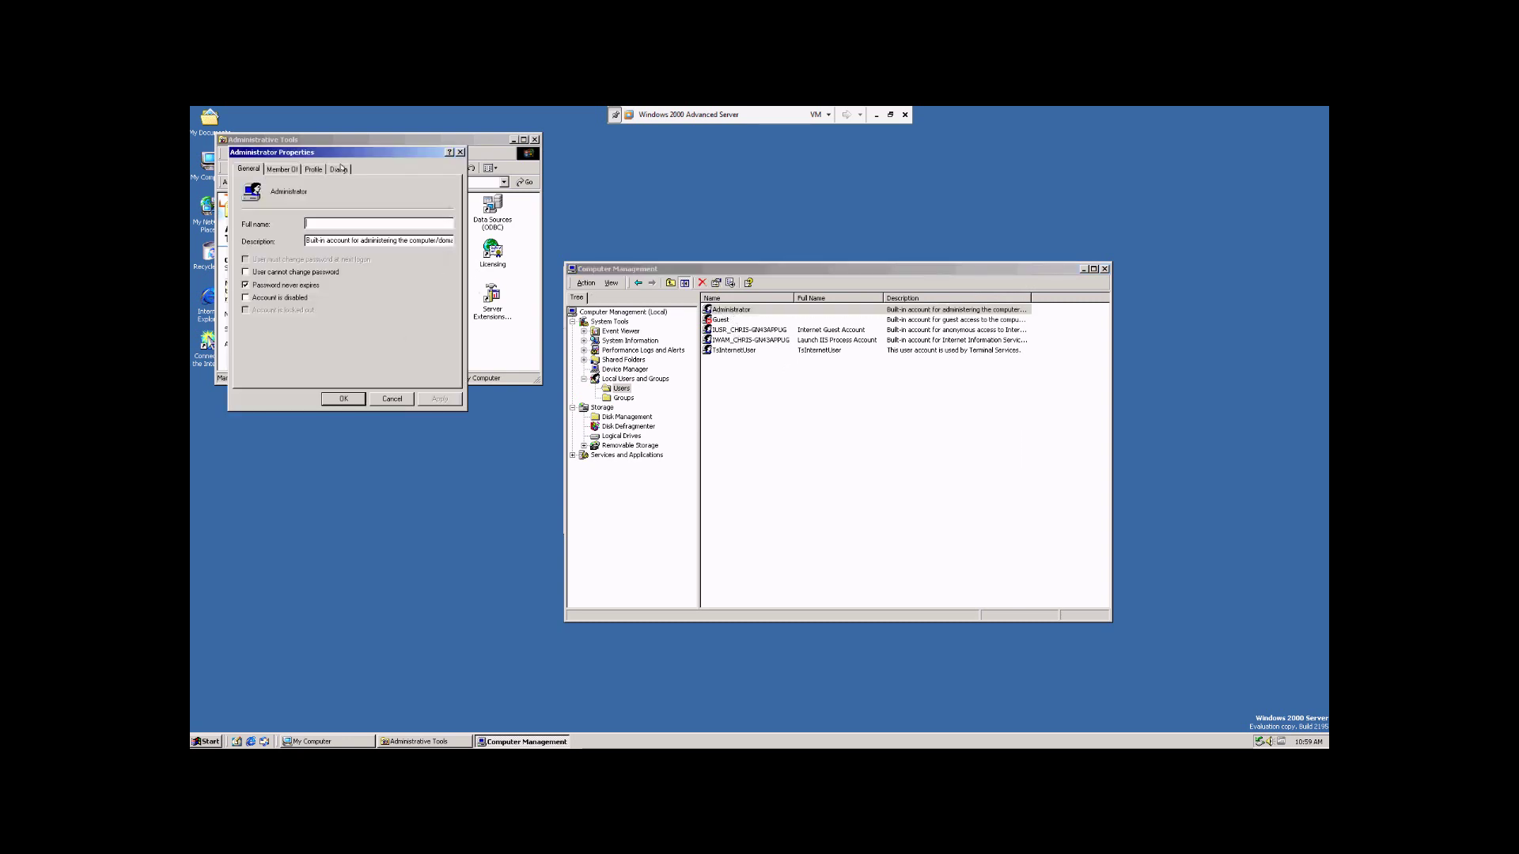
drag(332, 152, 720, 284)
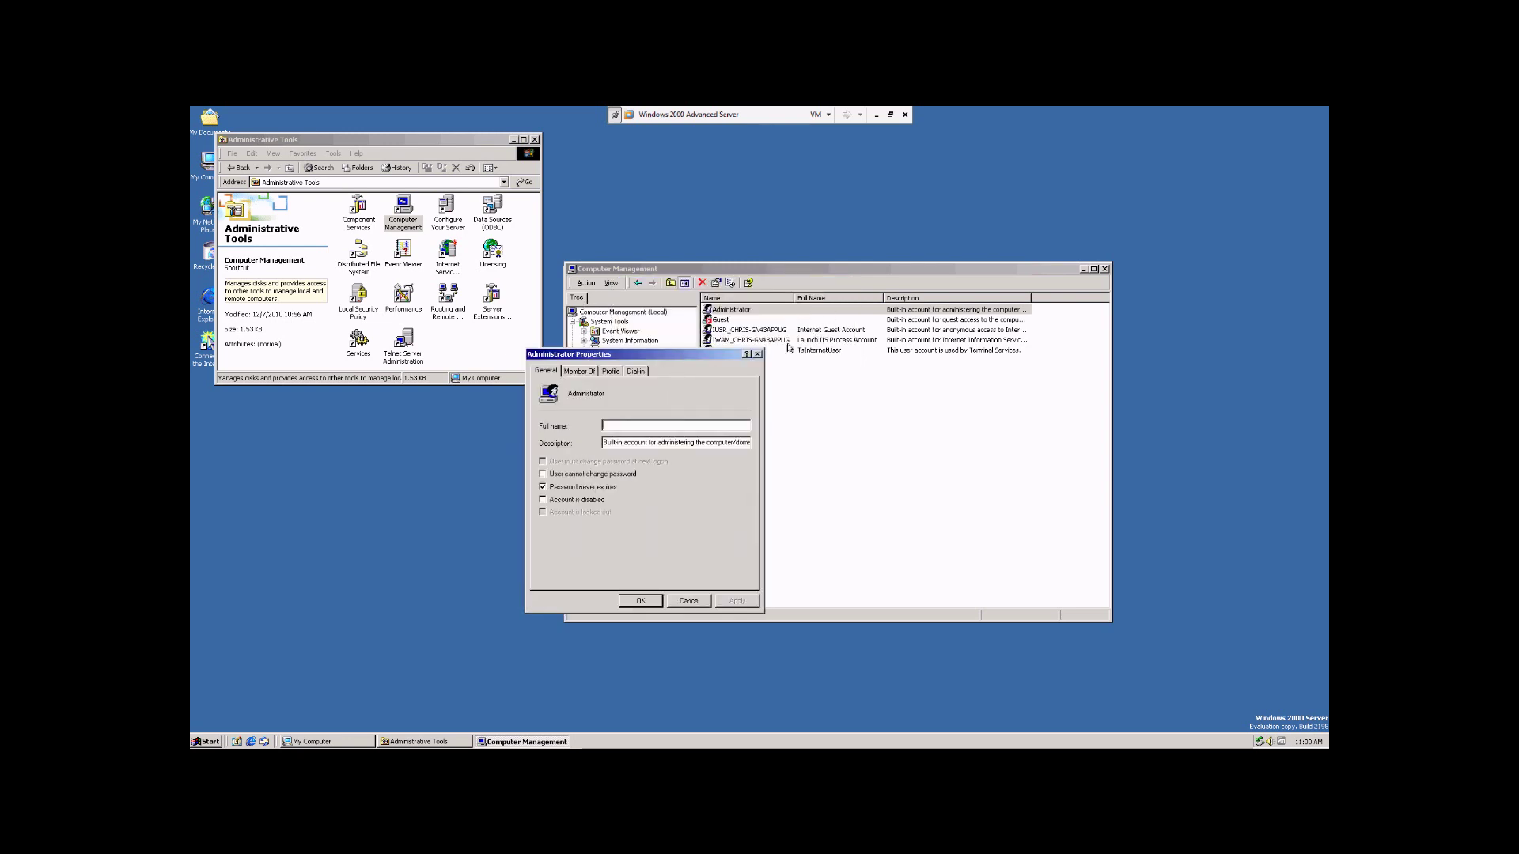
click(579, 373)
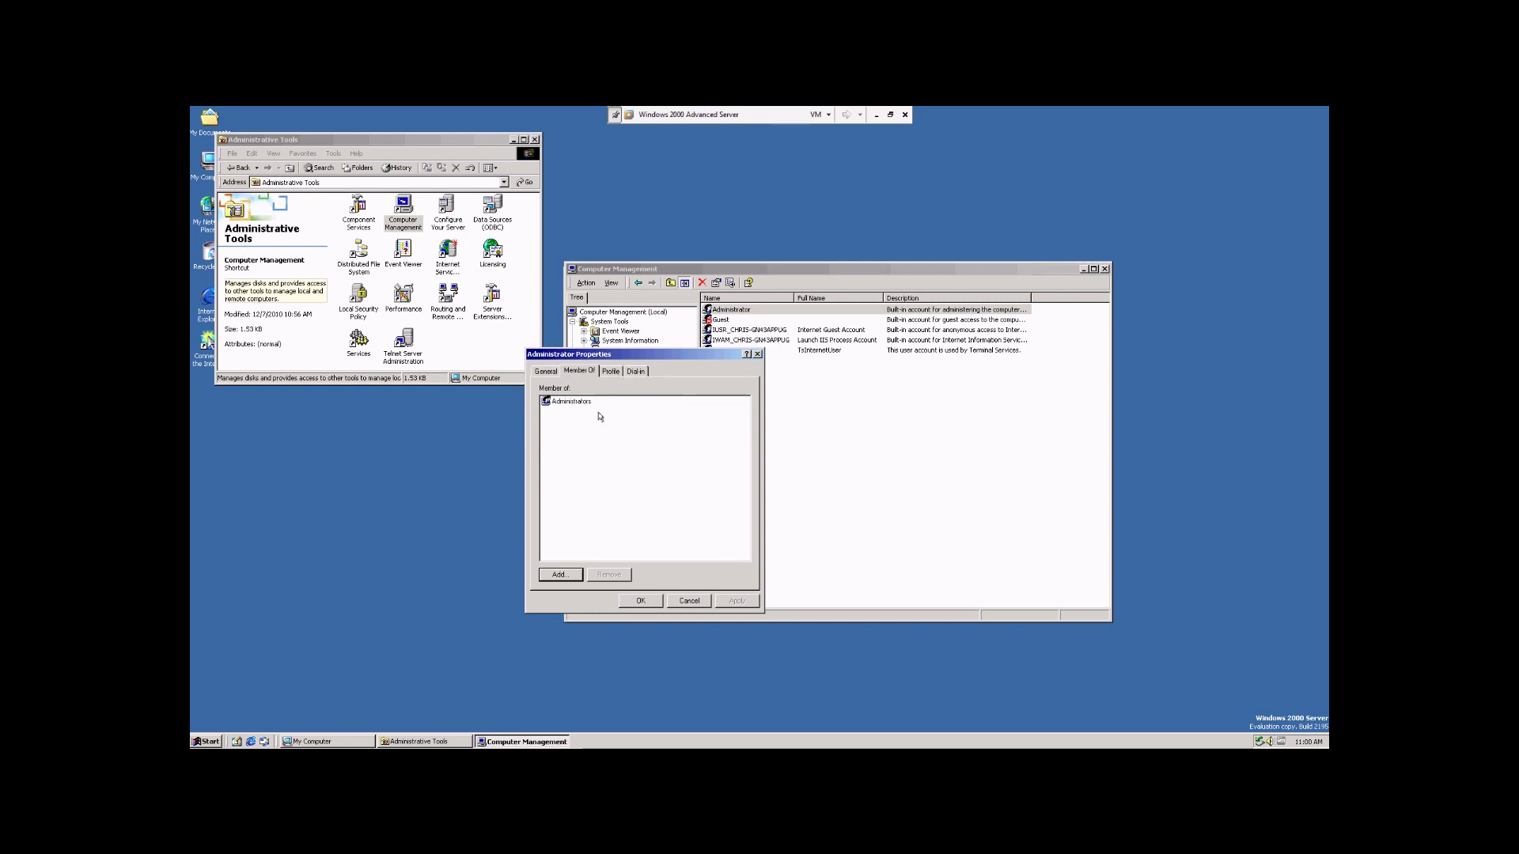
click(608, 377)
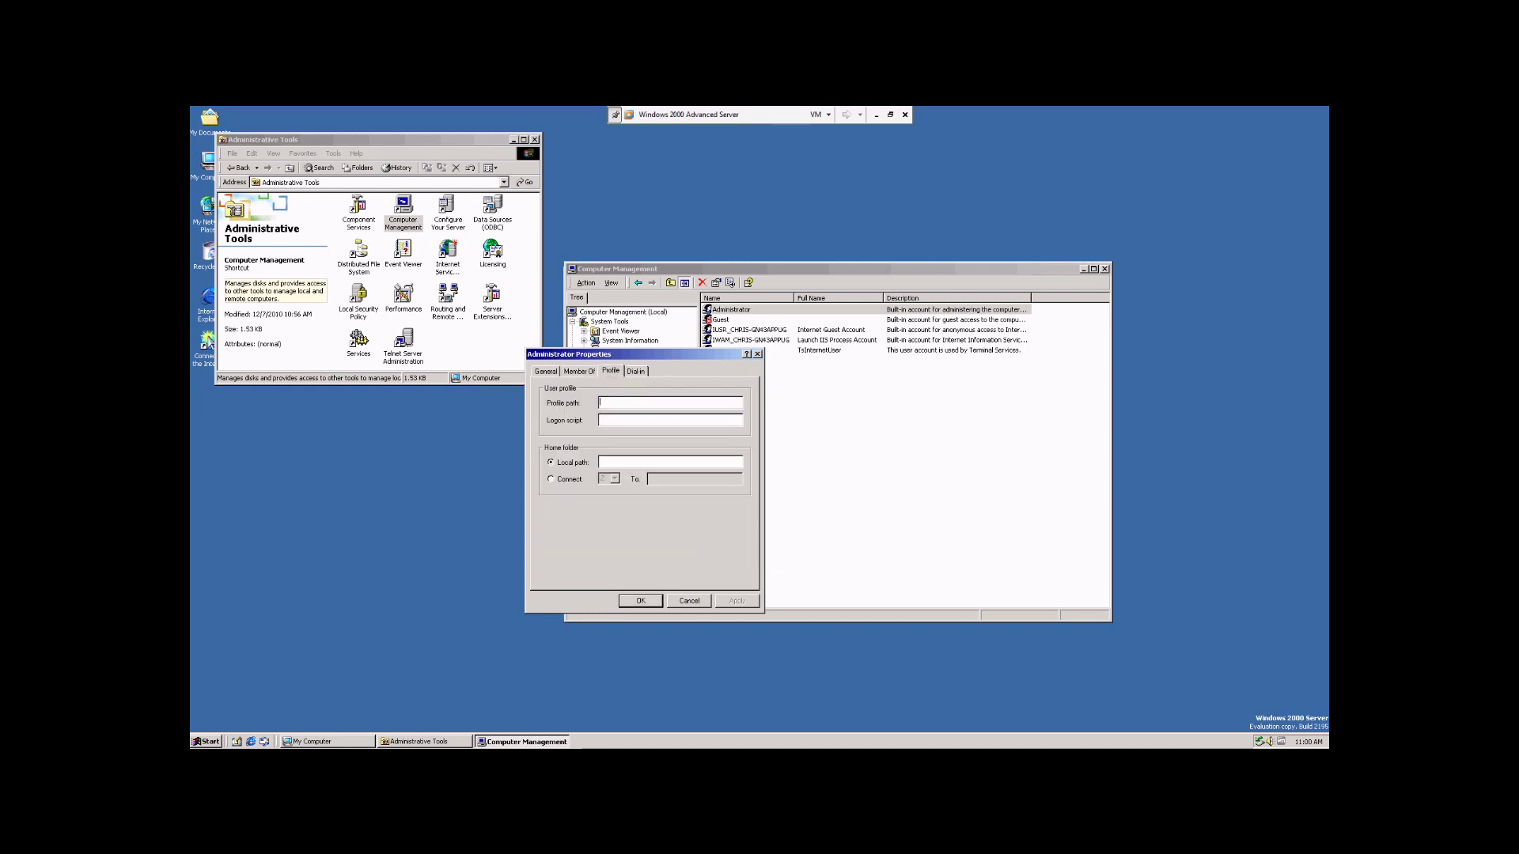
click(645, 373)
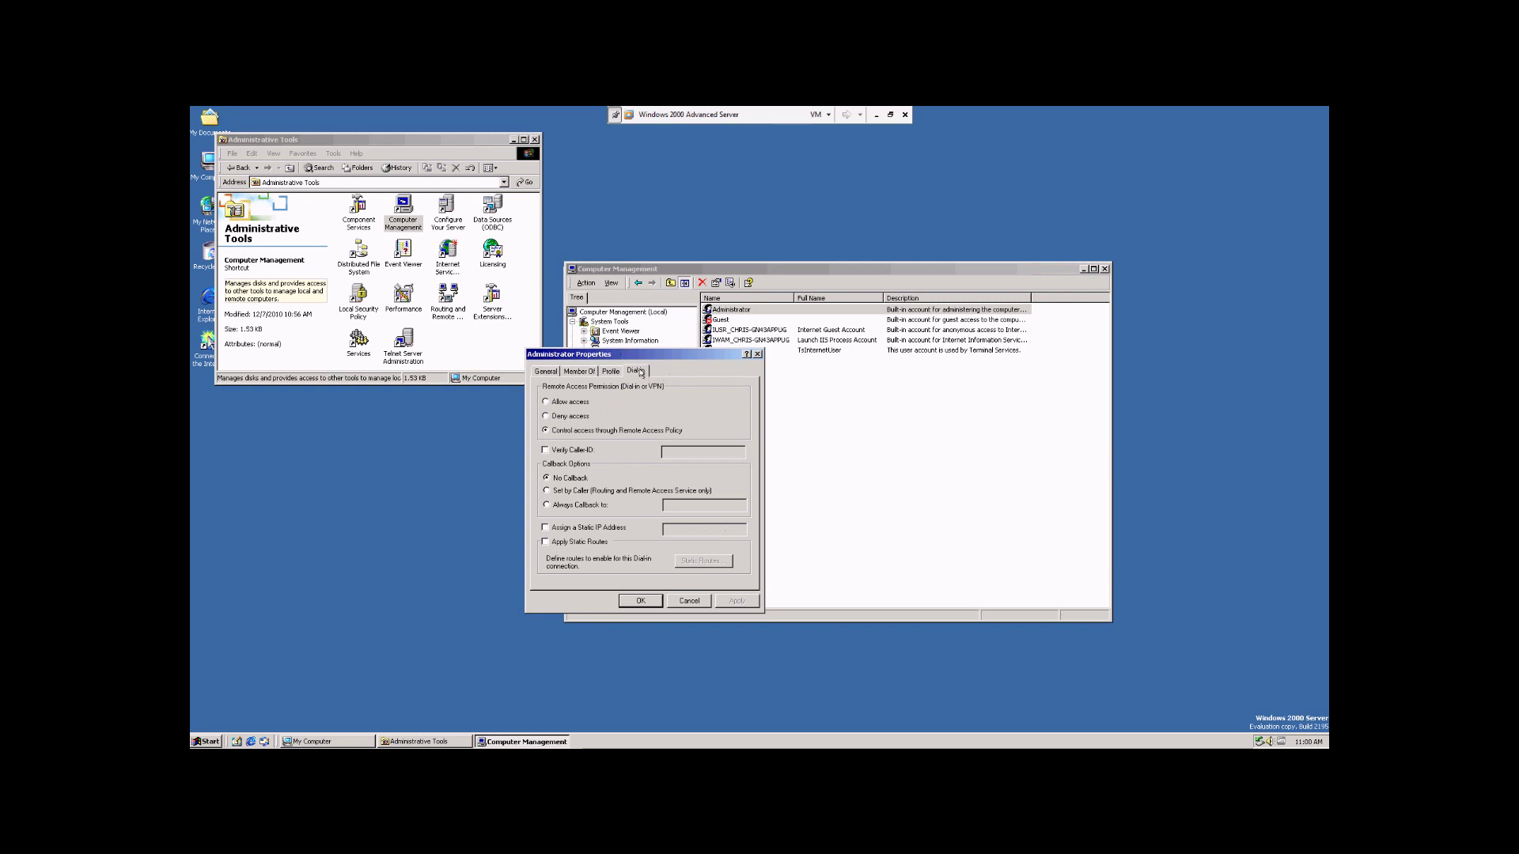
click(554, 371)
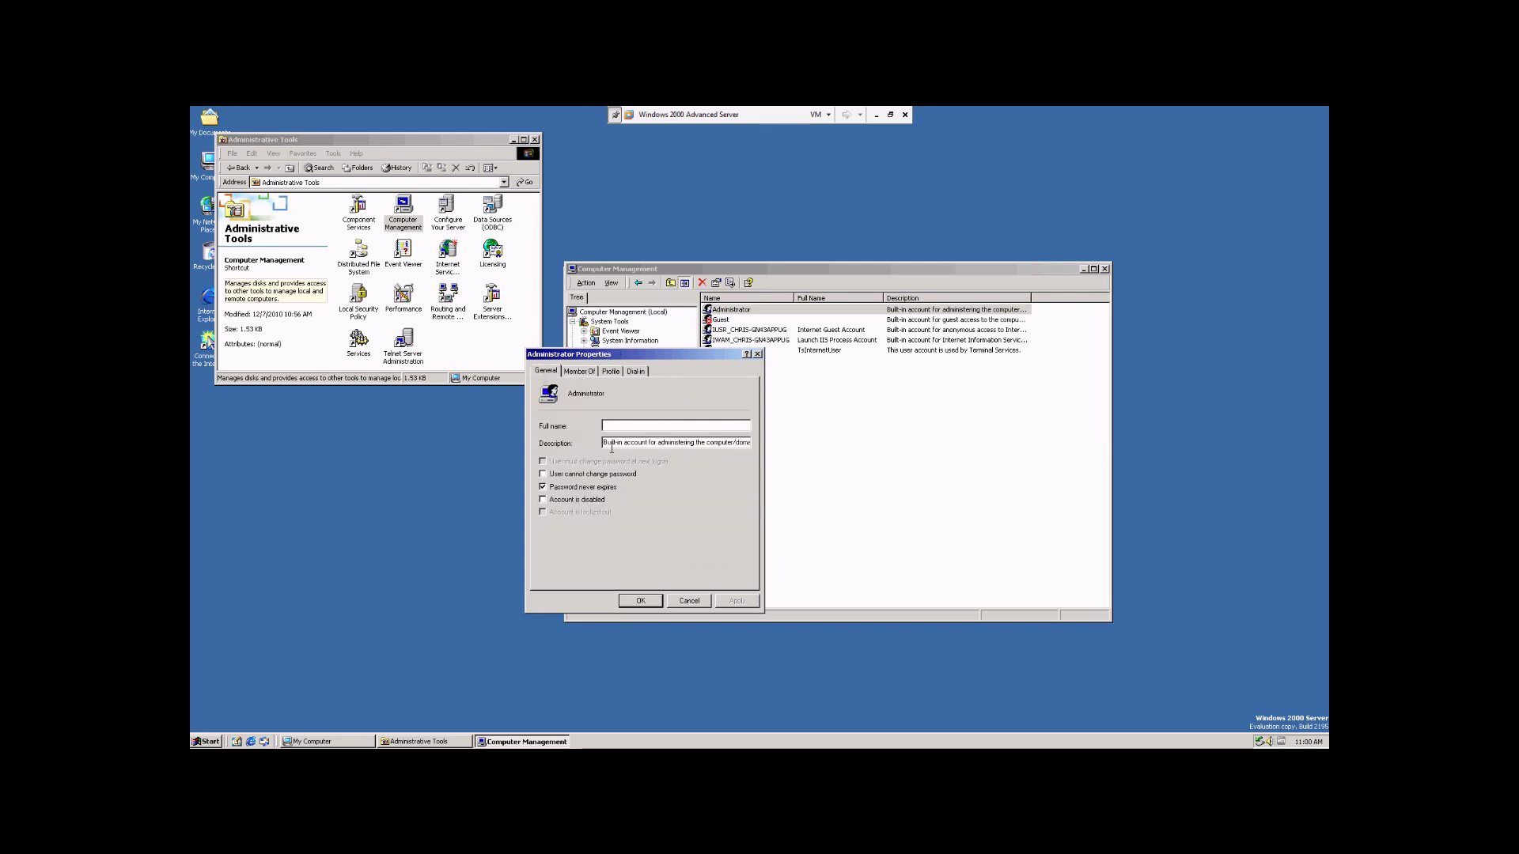
click(649, 605)
right_click(767, 415)
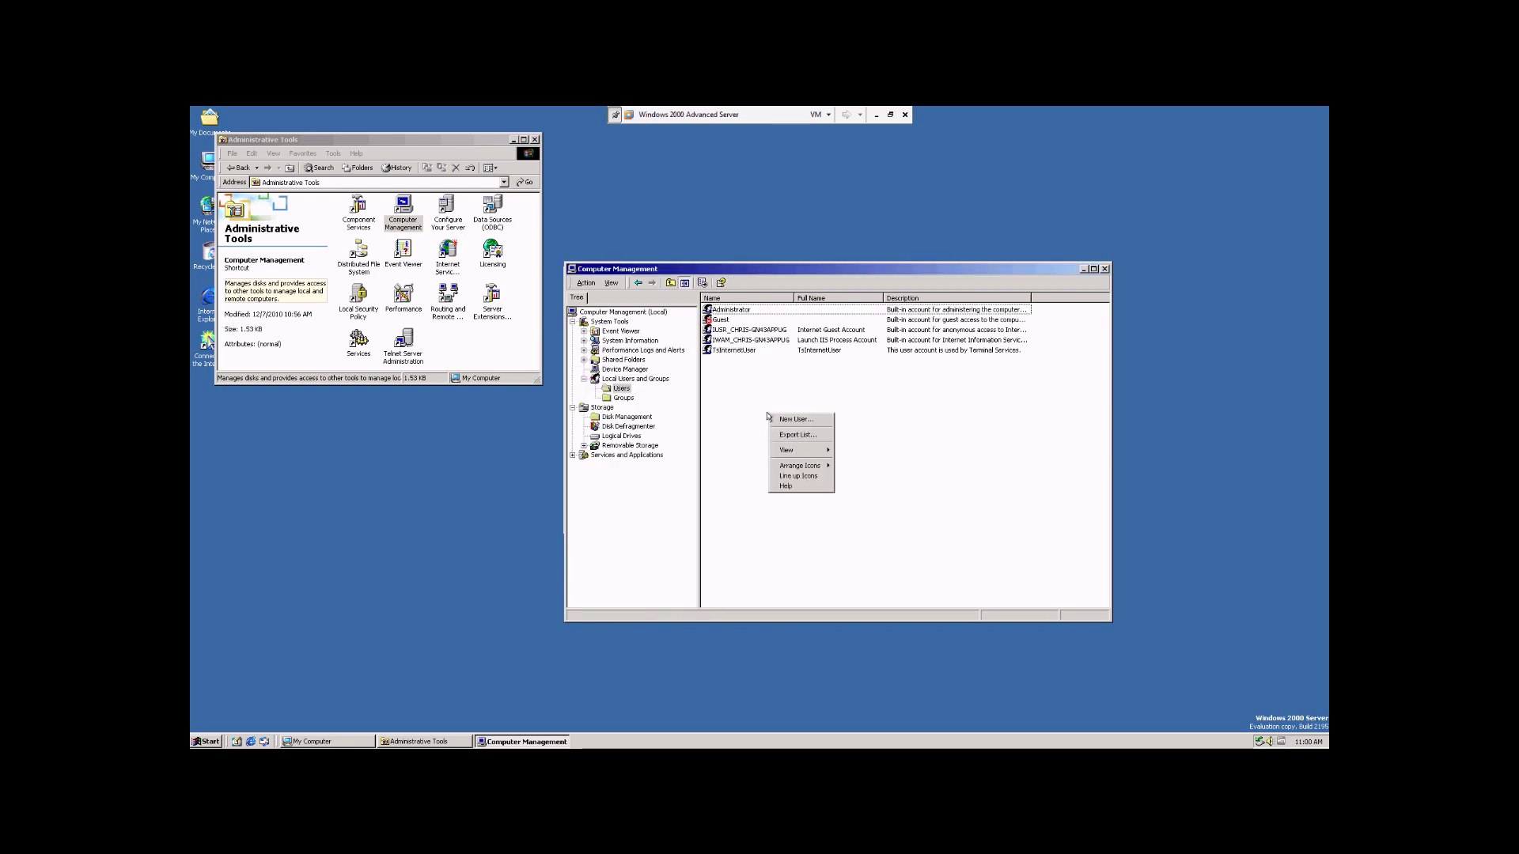
Step: Start New User 'Chris' with description 'Test account for informational video' and enter a password
click(793, 420)
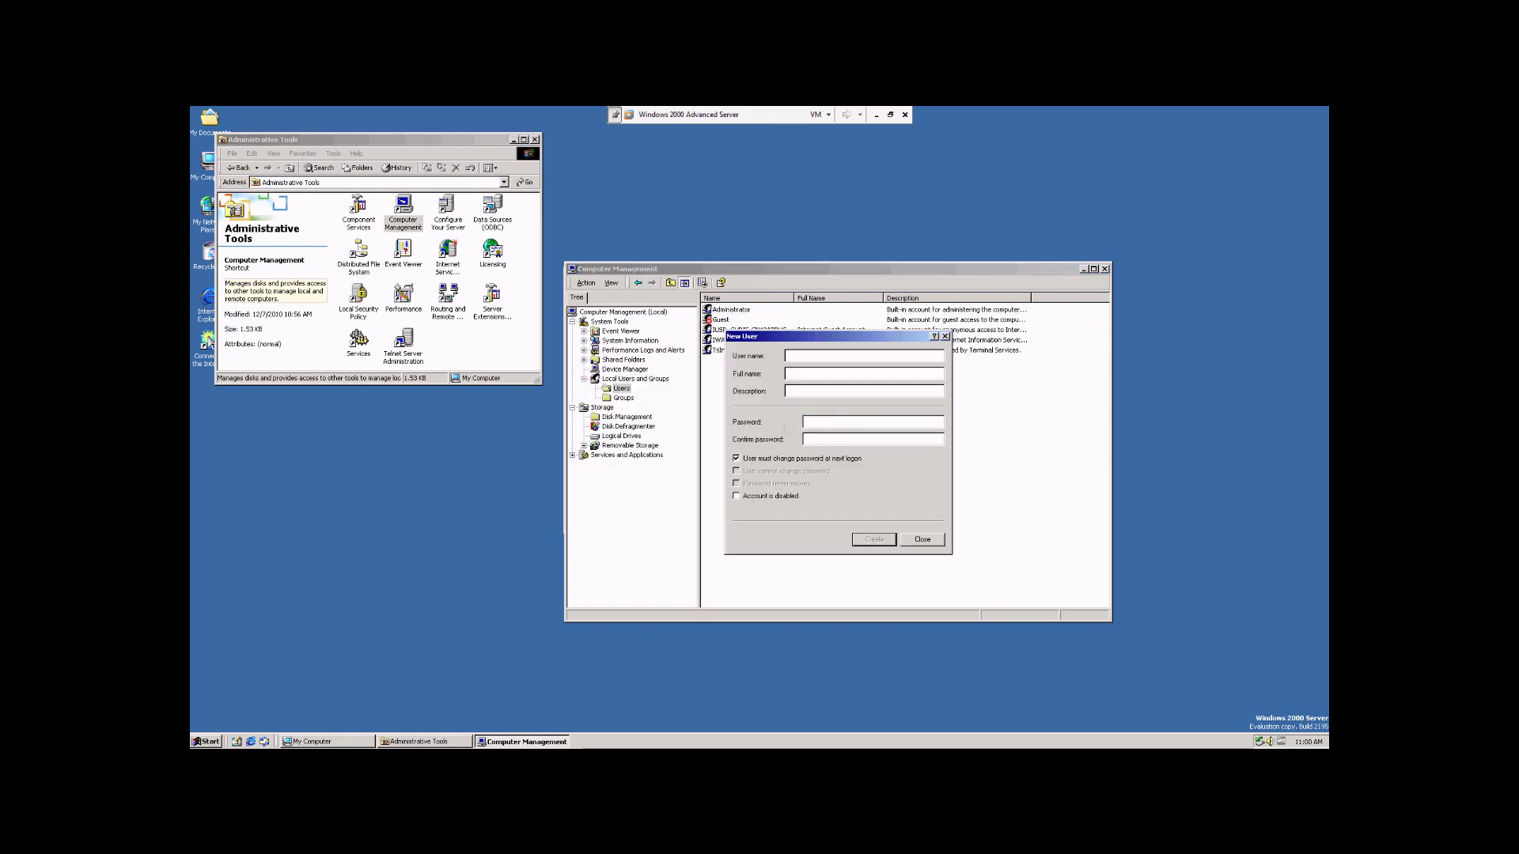
text(Ch)
text(Test)
text( account for)
text( informationa)
text(l video)
text(***)
key(Tab)
Step: Set the 'User must change password at next logon' option and create the Chris account
click(737, 458)
click(872, 541)
Step: Close the New User form and open the Chris account's properties
click(921, 540)
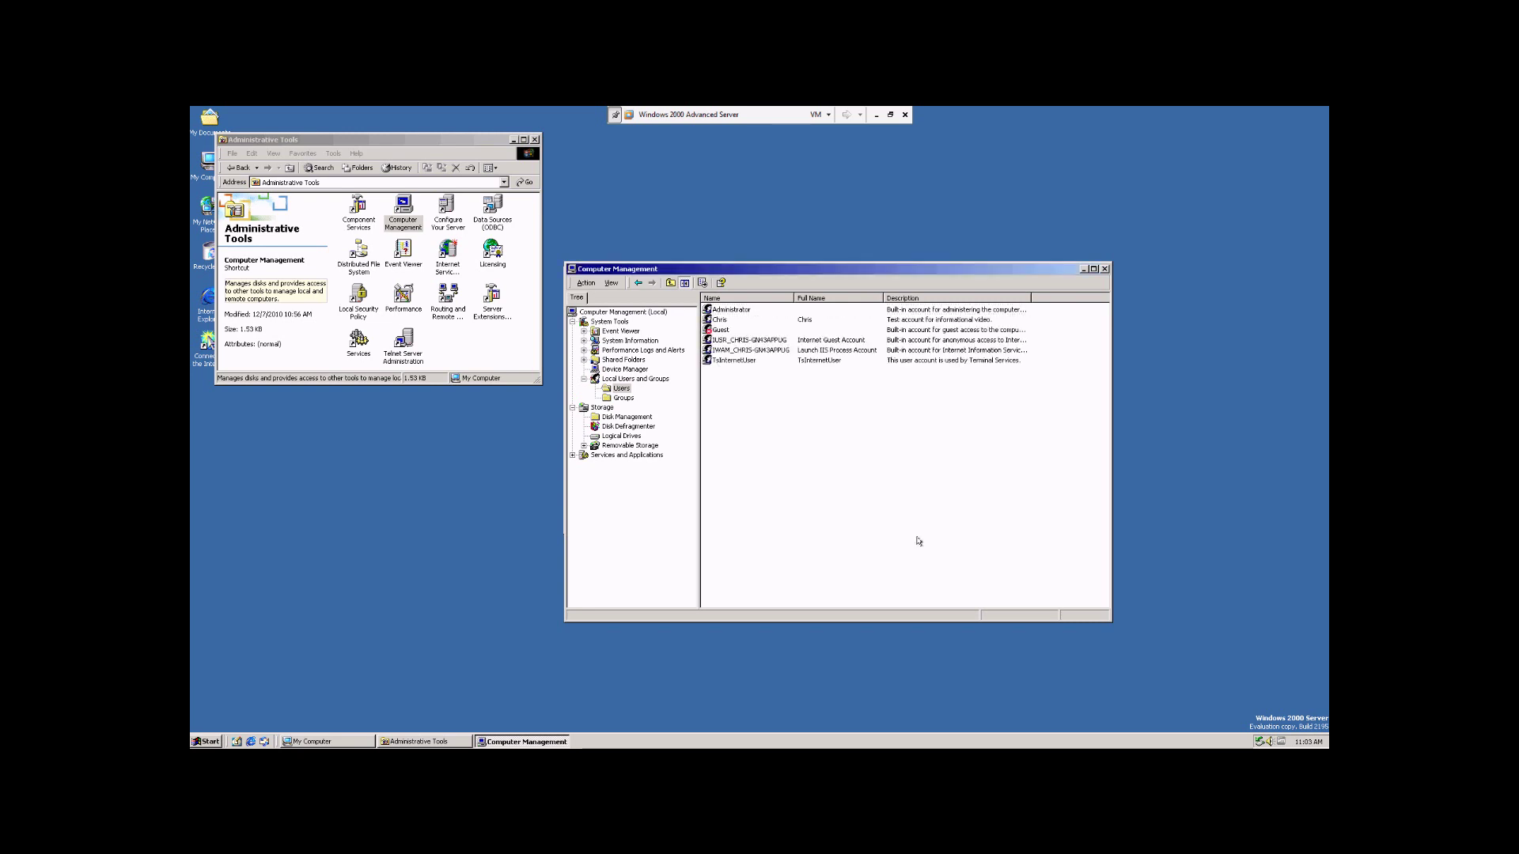
click(730, 322)
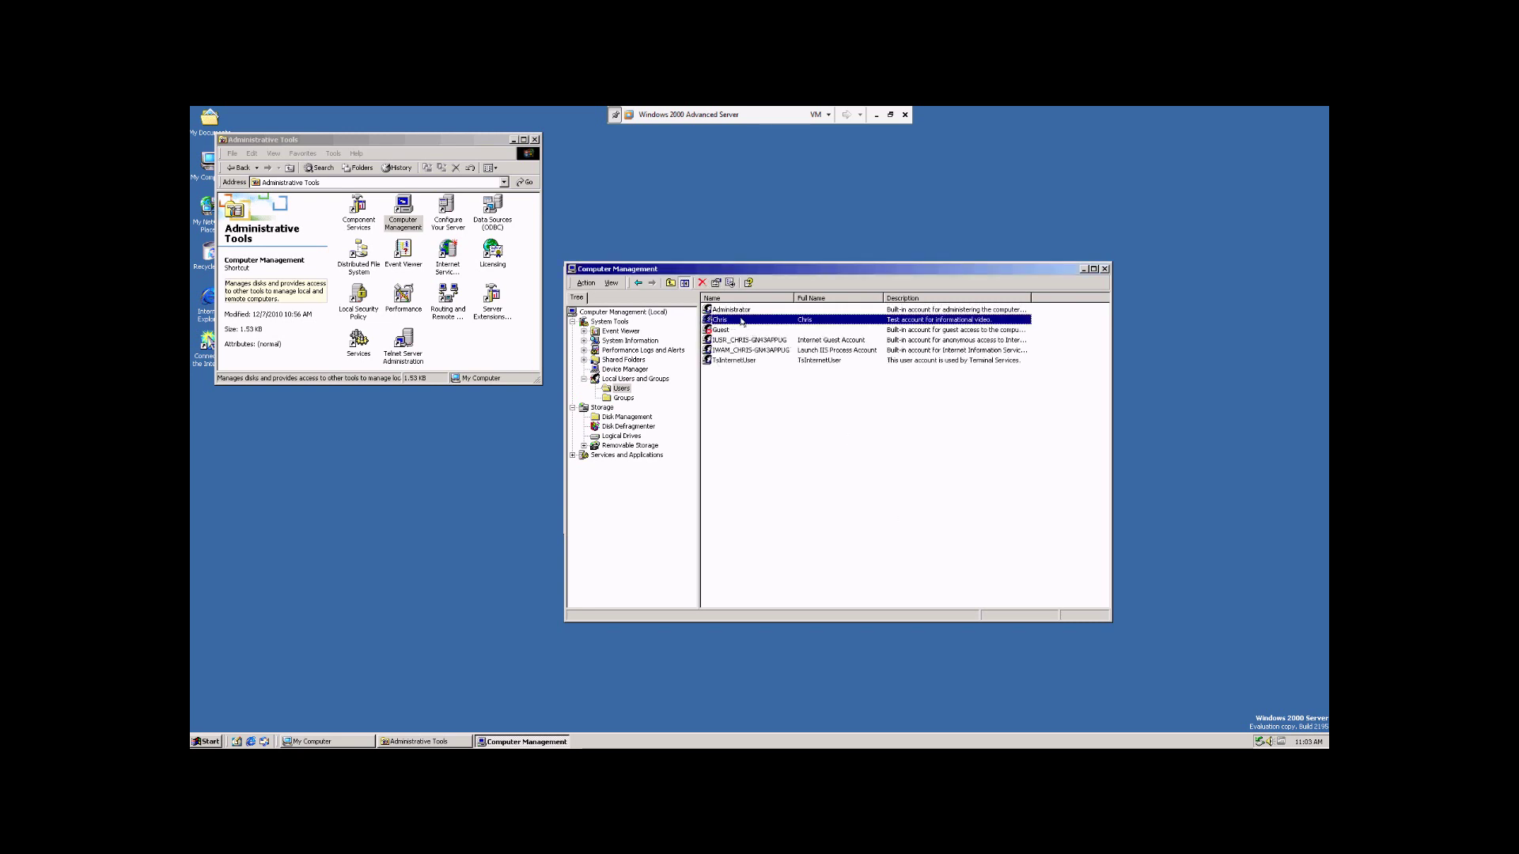
double_click(724, 321)
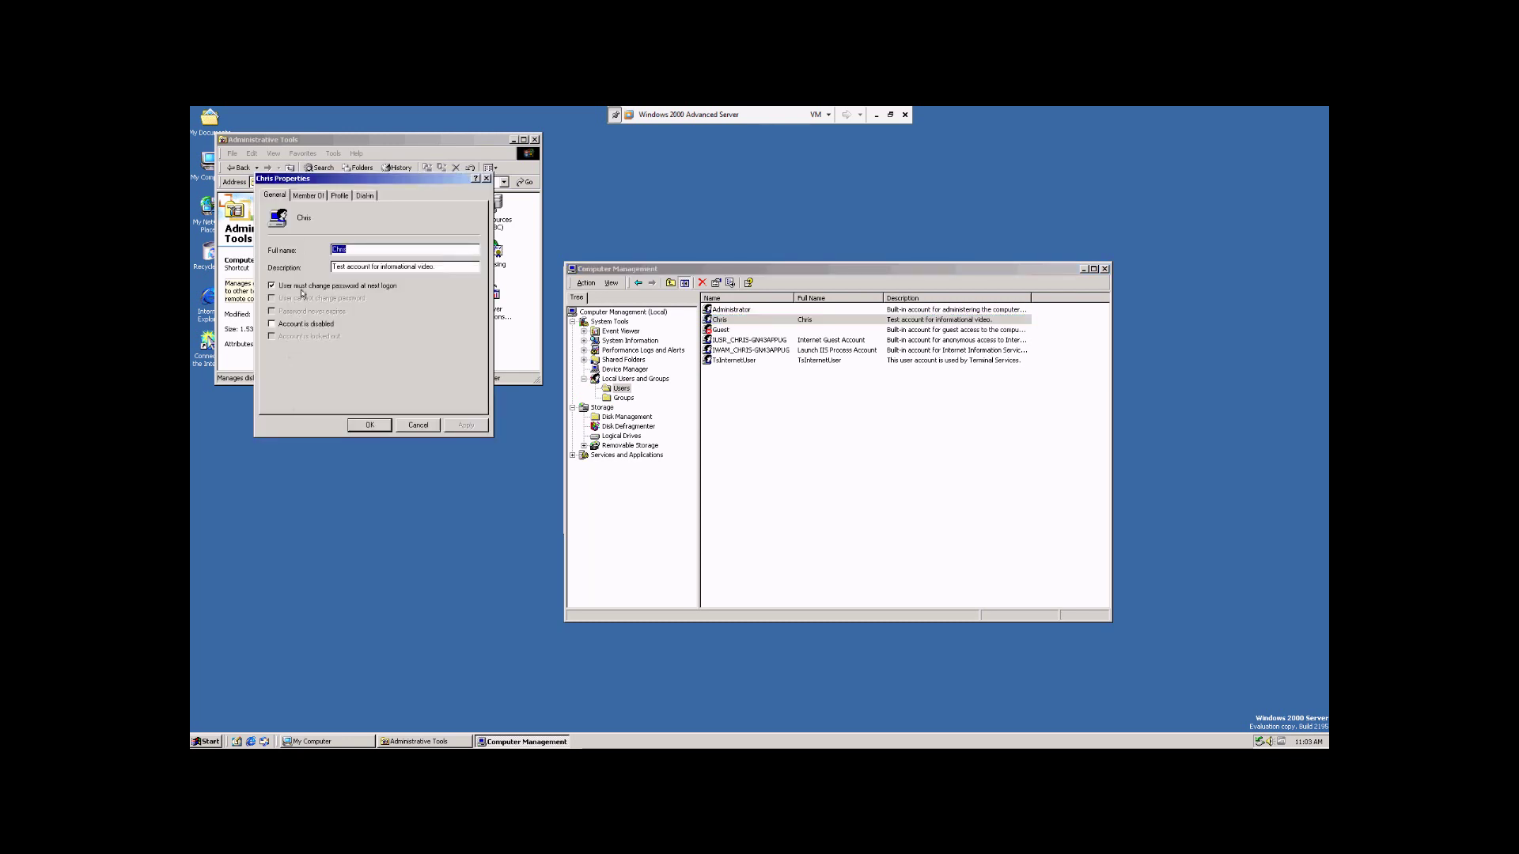
Step: Add Chris to the Administrators group alongside Users and save with OK
click(308, 195)
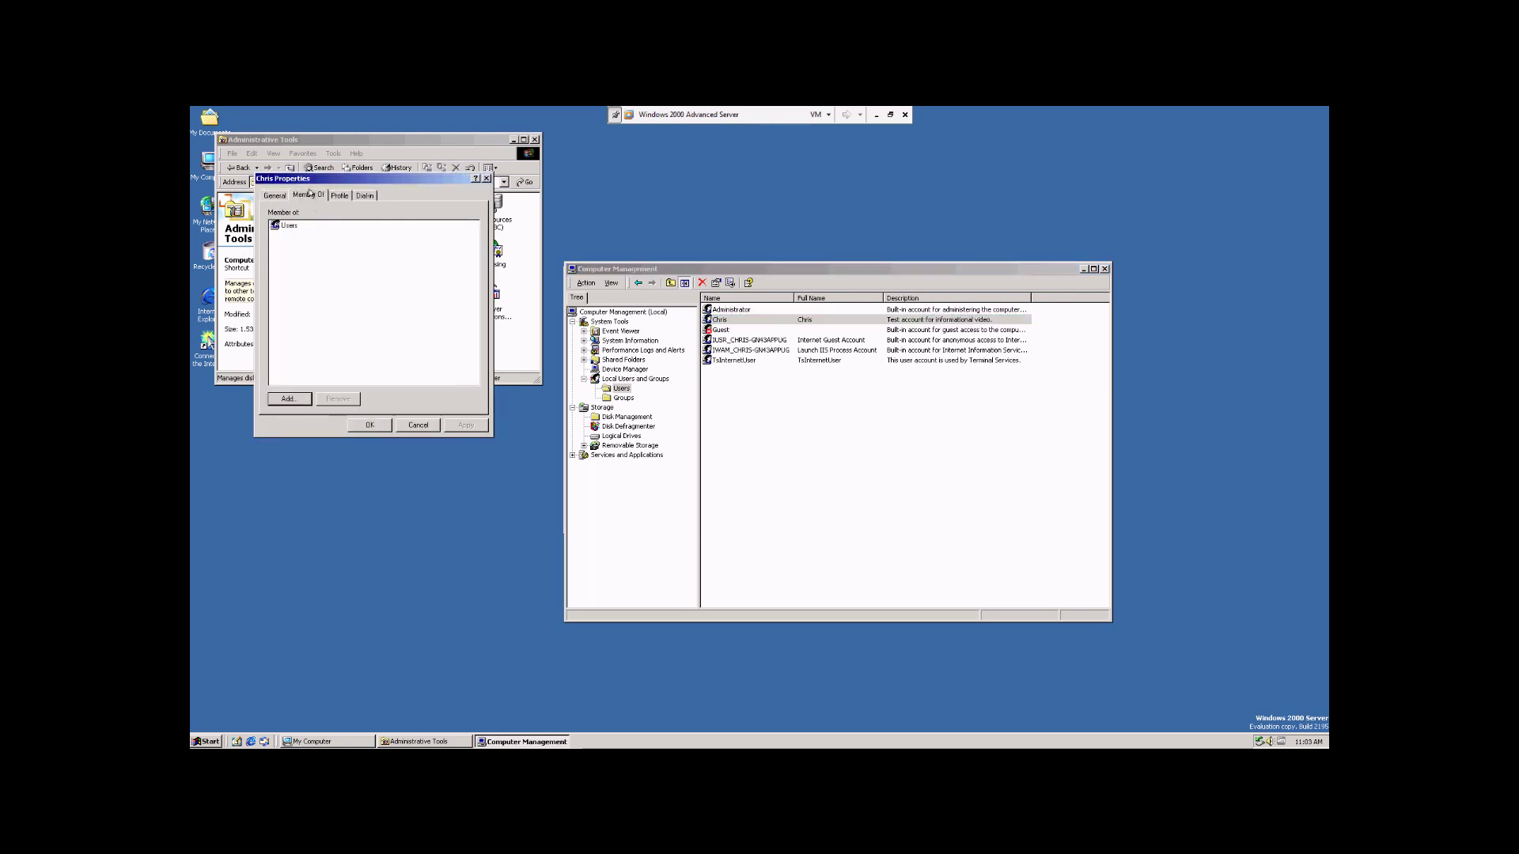
click(291, 399)
click(291, 242)
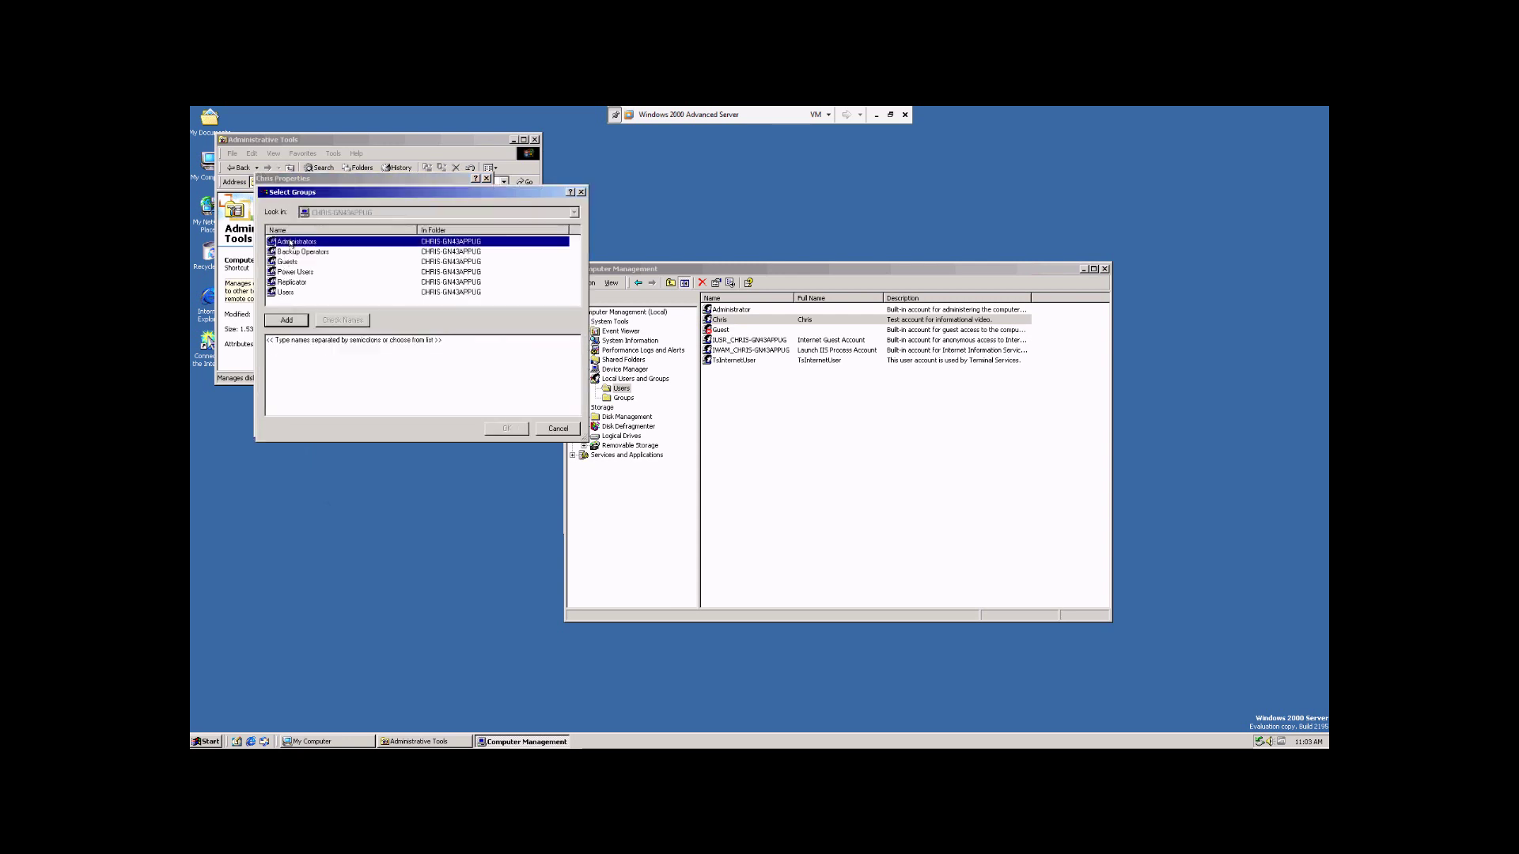
click(291, 320)
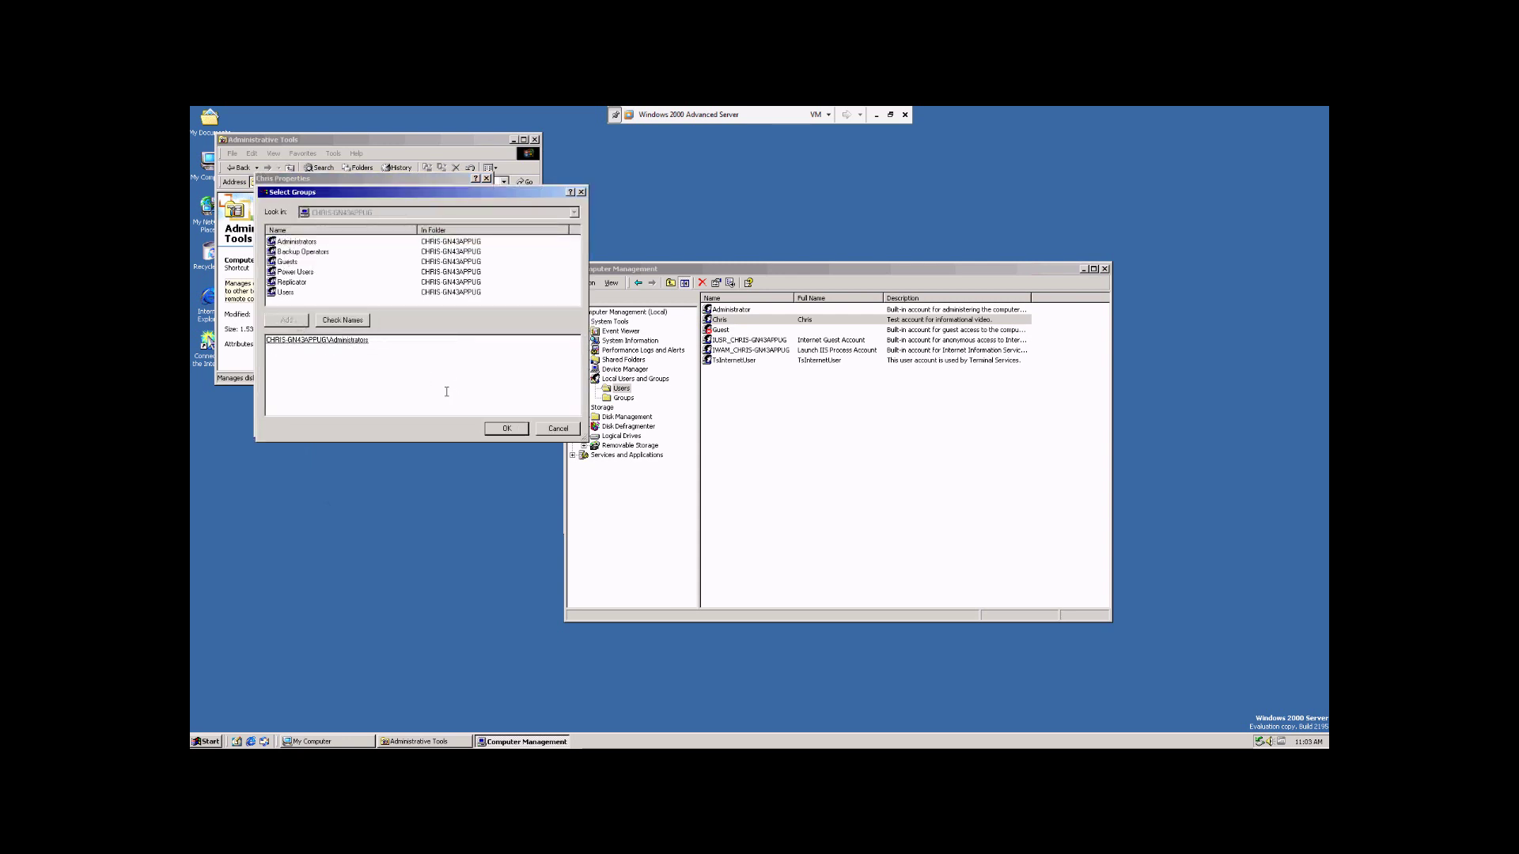
click(506, 428)
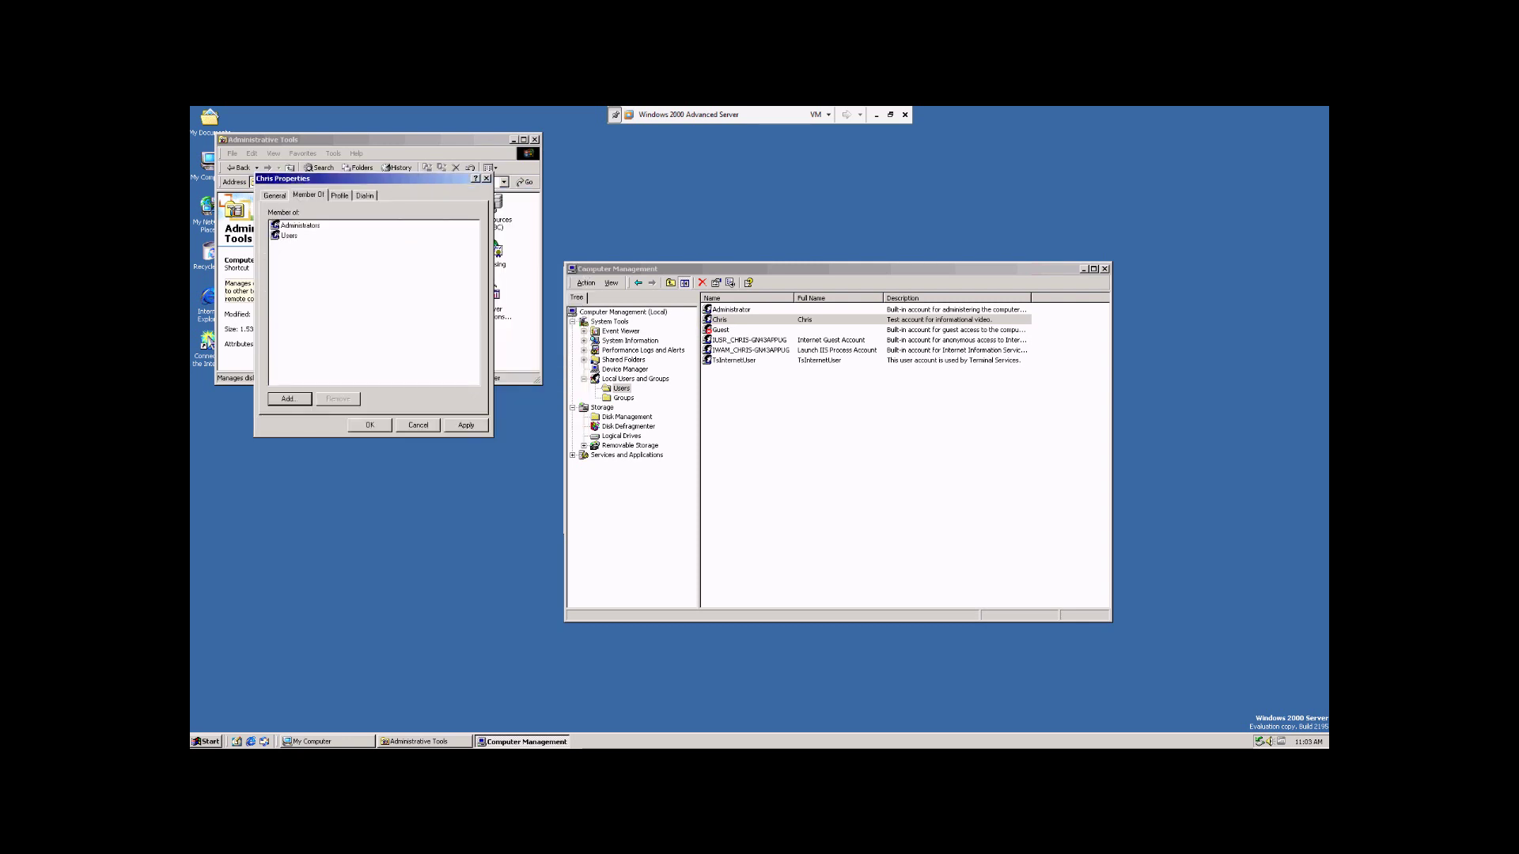
click(314, 228)
click(306, 246)
click(294, 225)
click(379, 424)
Step: Open Chris's Set Password and Delete prompts, dismissing both without changes
right_click(721, 321)
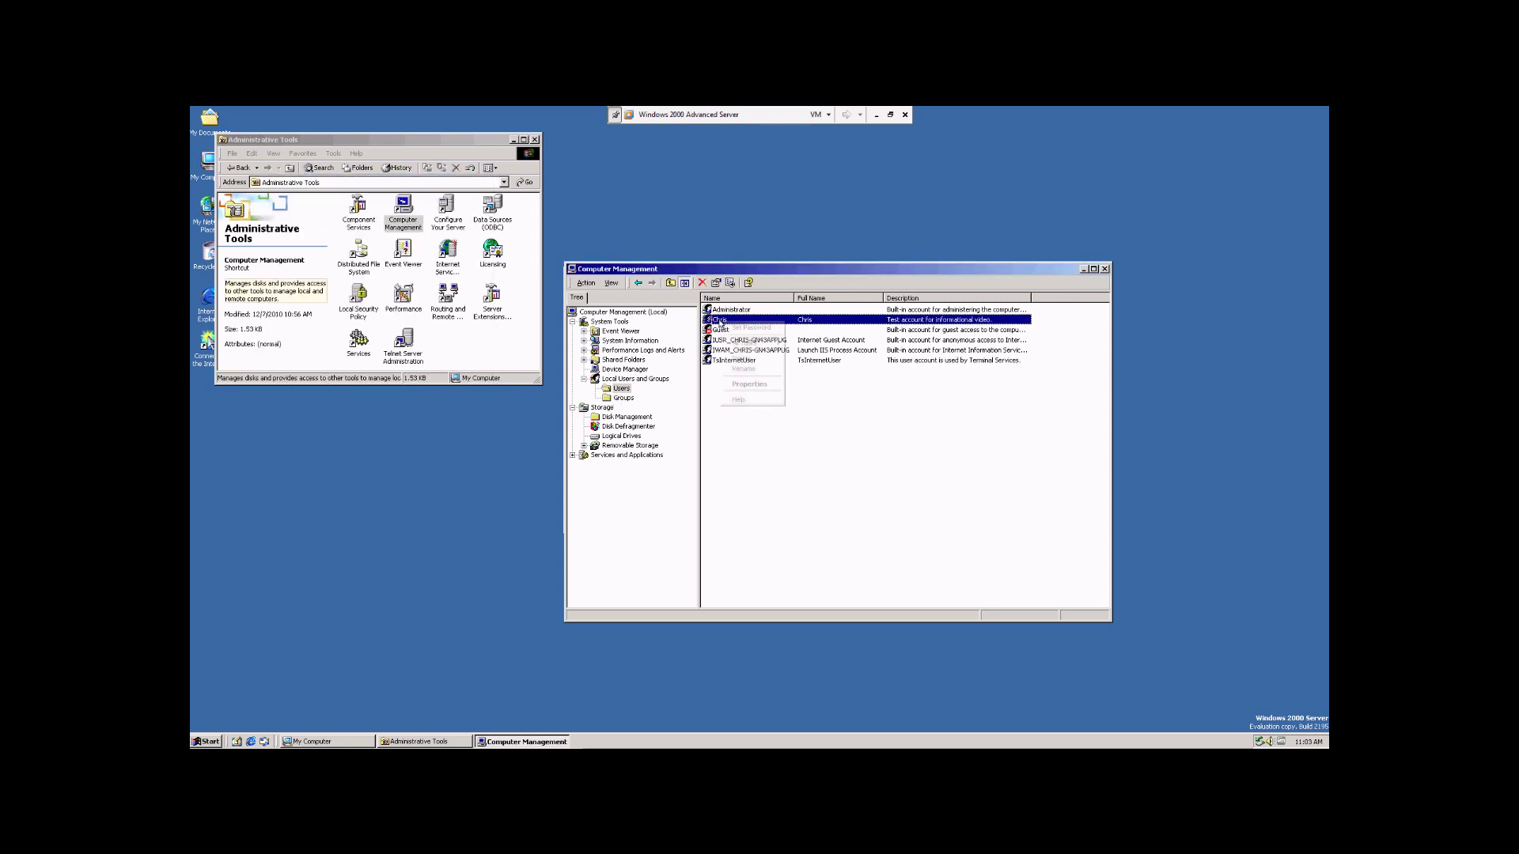
click(759, 329)
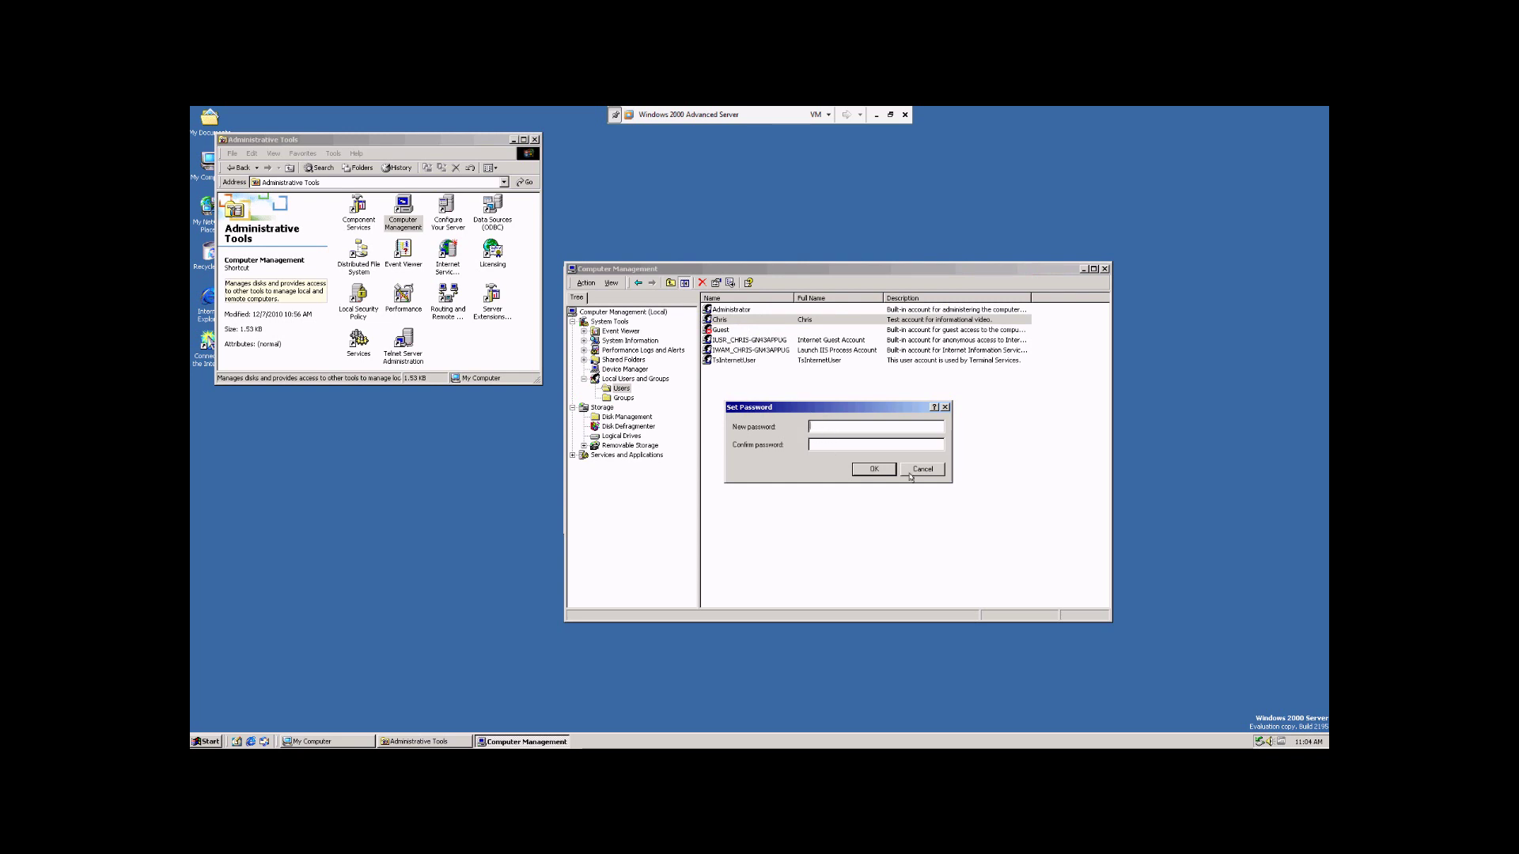
click(873, 470)
right_click(742, 322)
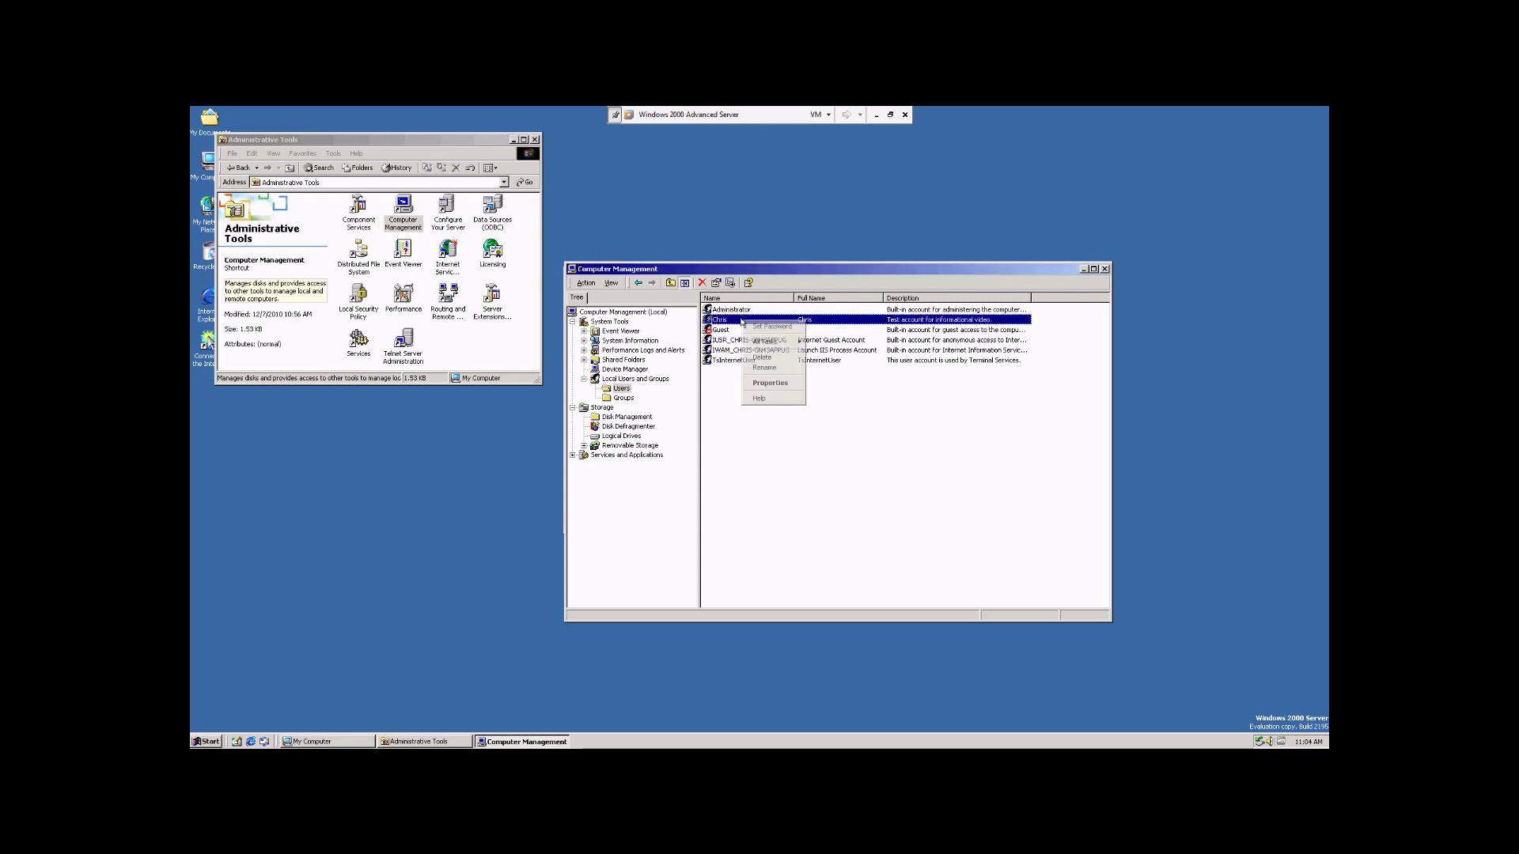
click(762, 357)
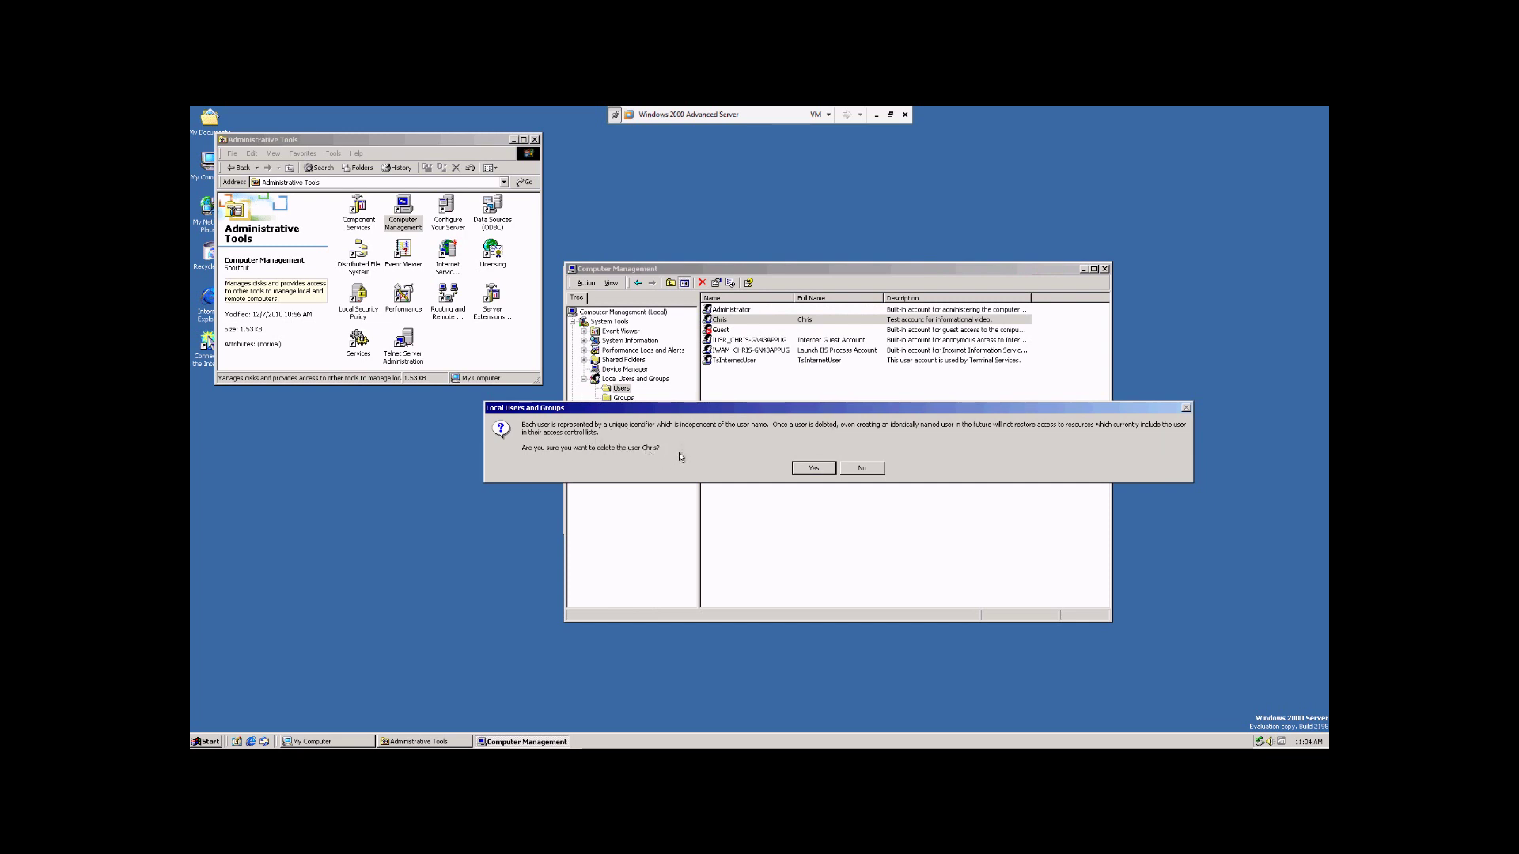
click(862, 470)
Step: Start renaming Chris, cancel with Escape, then open Chris's Properties
right_click(746, 321)
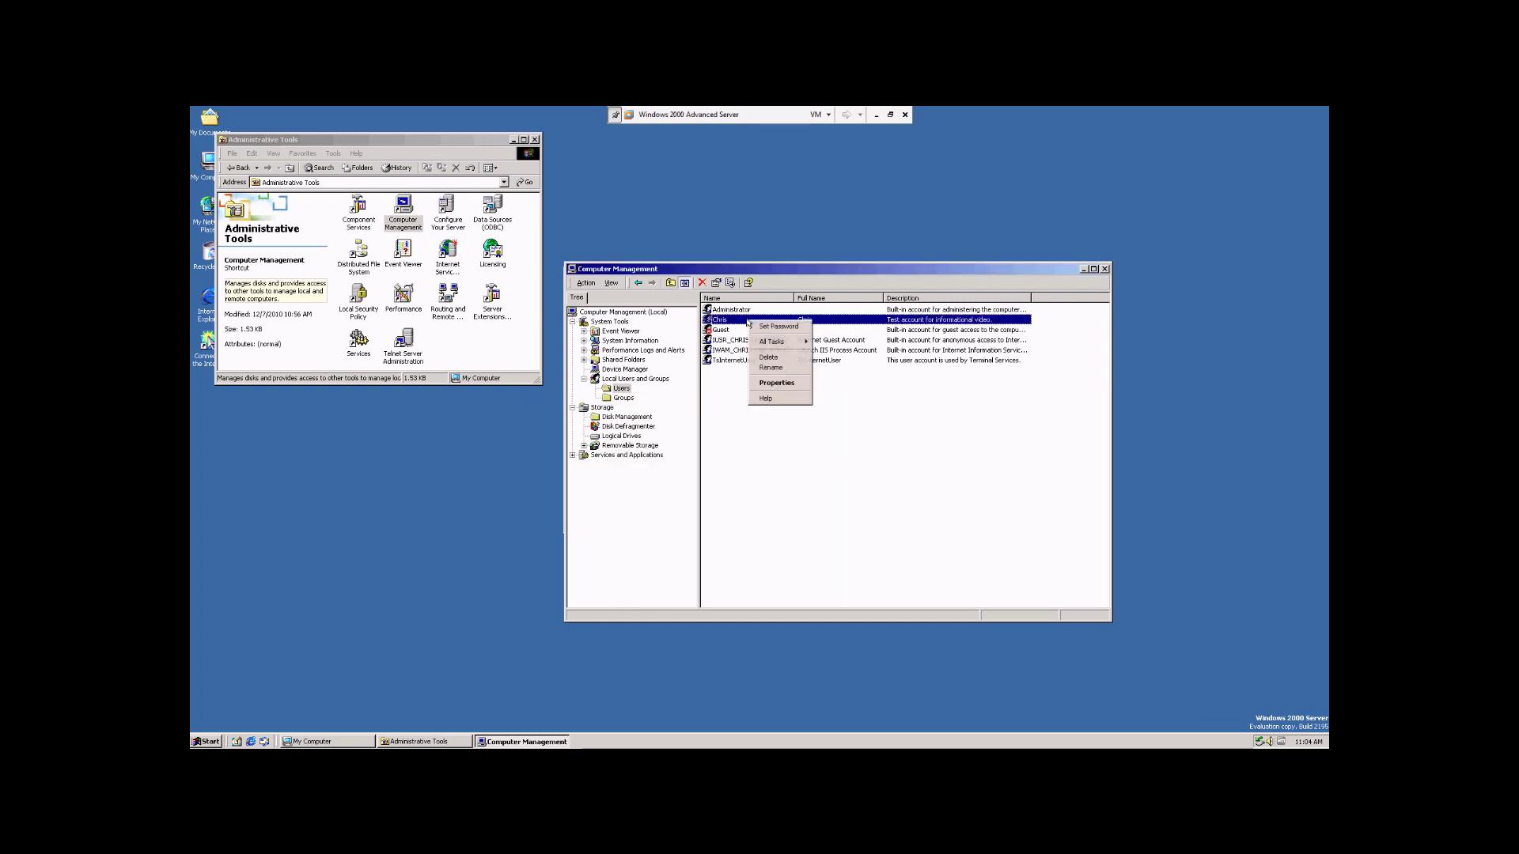
click(765, 368)
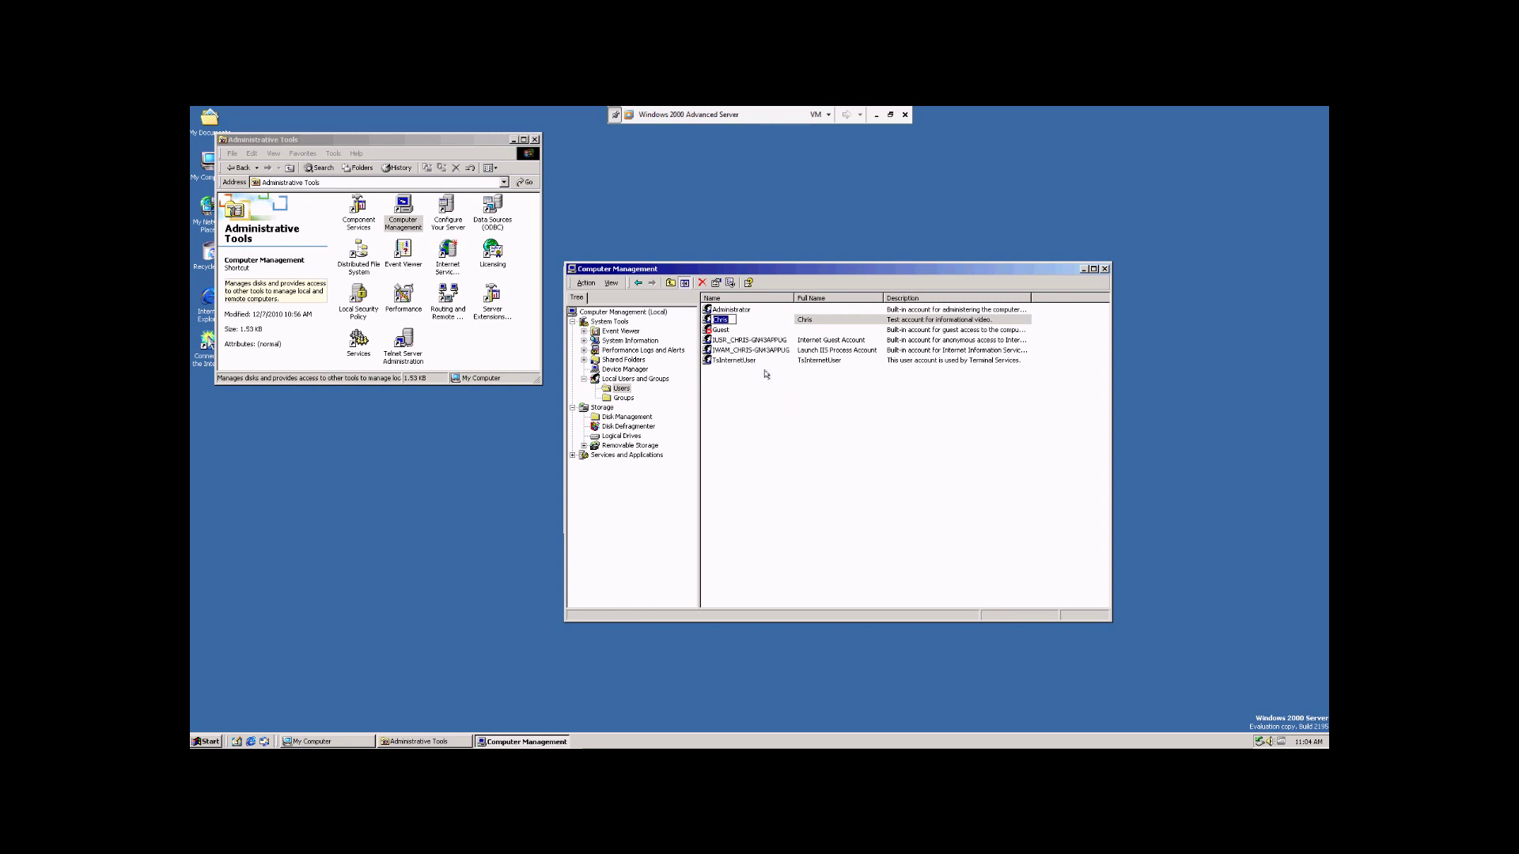
key(Escape)
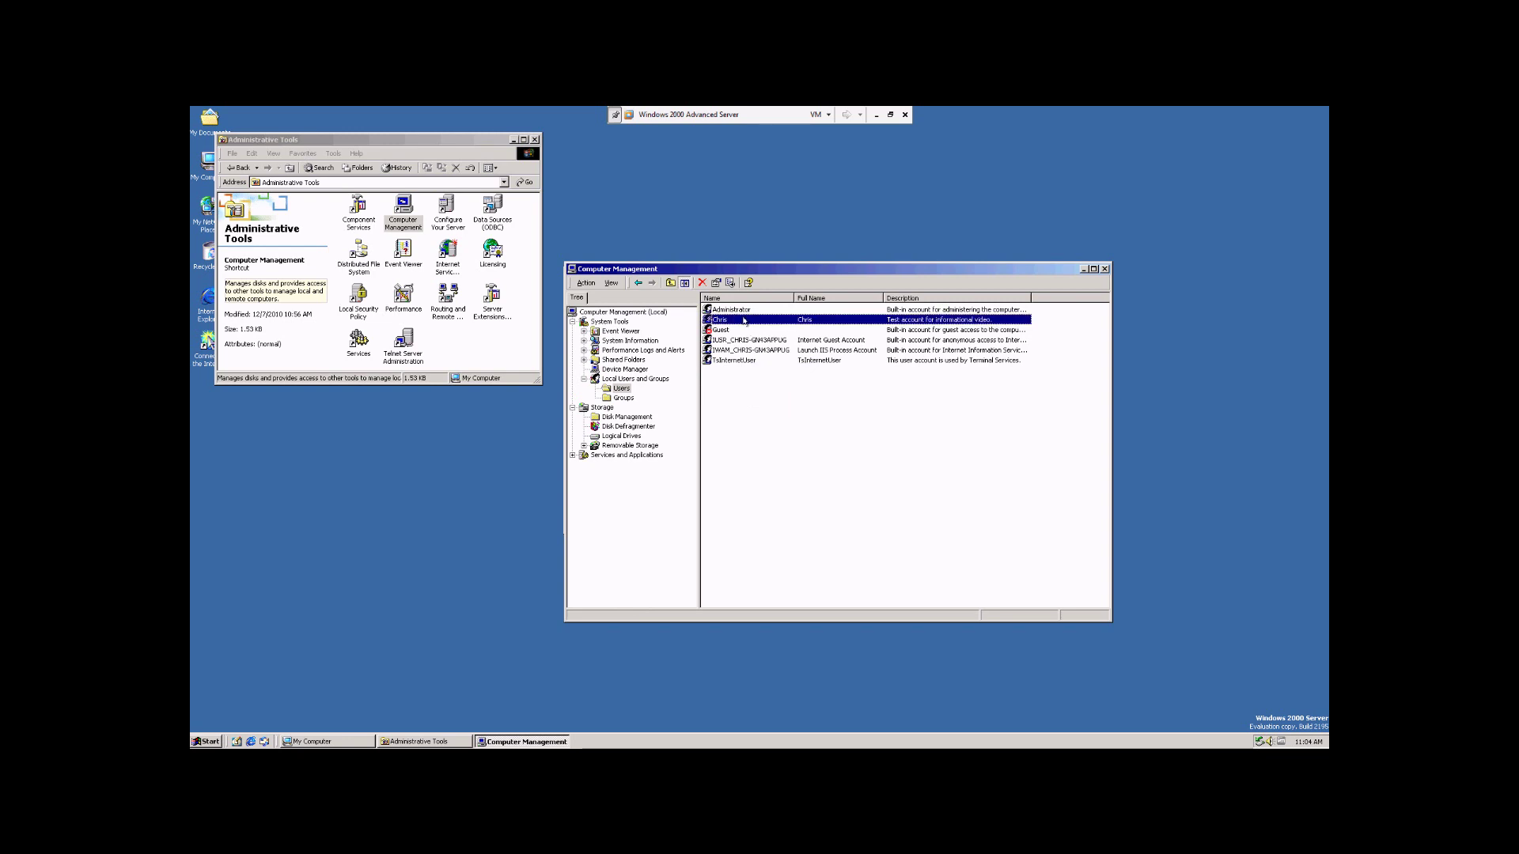
right_click(747, 321)
click(764, 381)
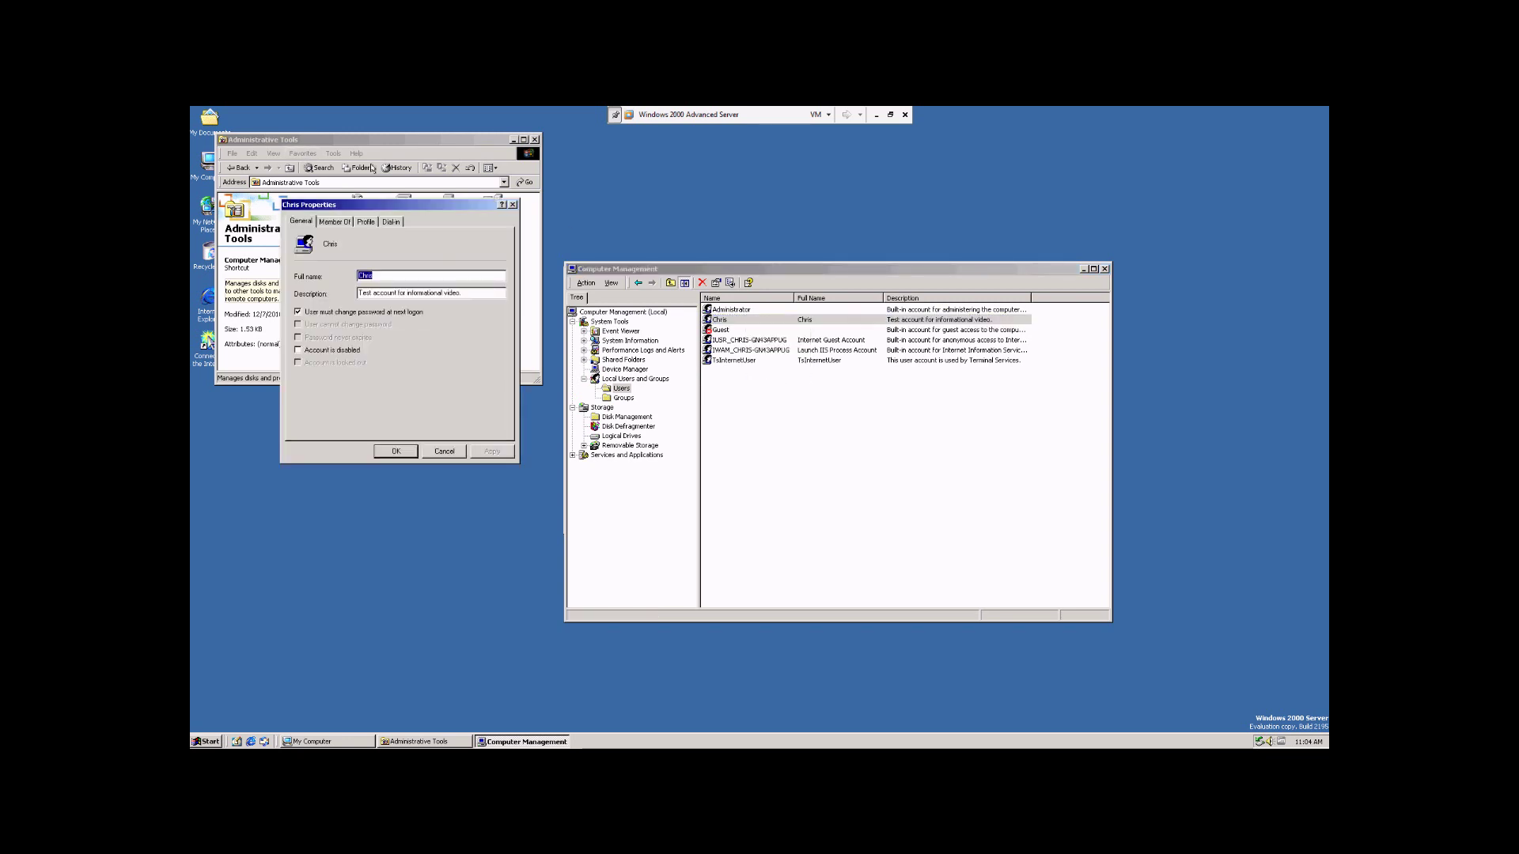
Step: Cancel Chris Properties and close Computer Management and the Administrative Tools window
click(444, 452)
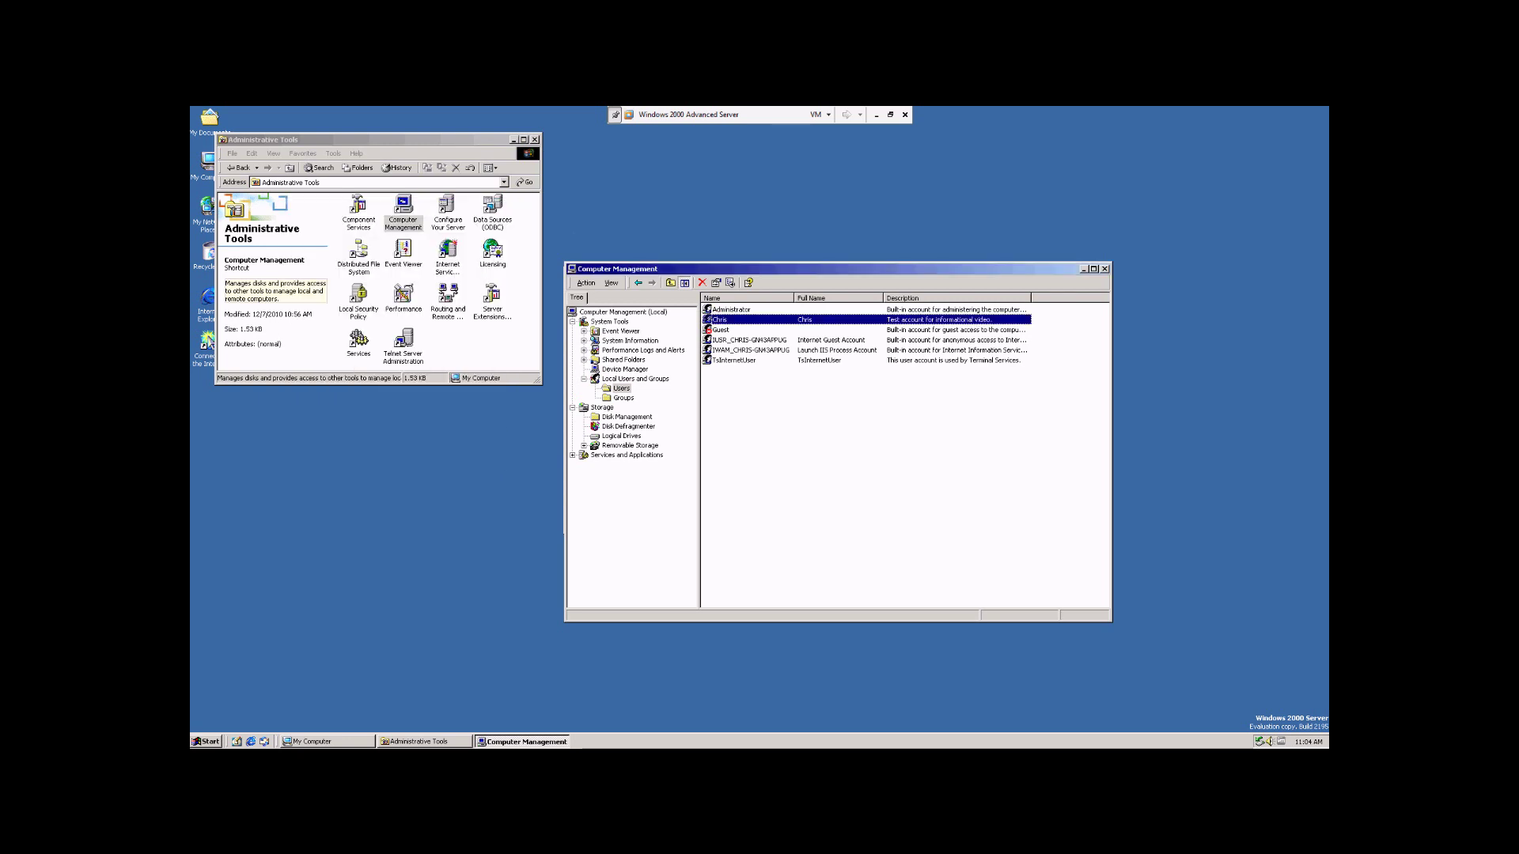
click(1104, 269)
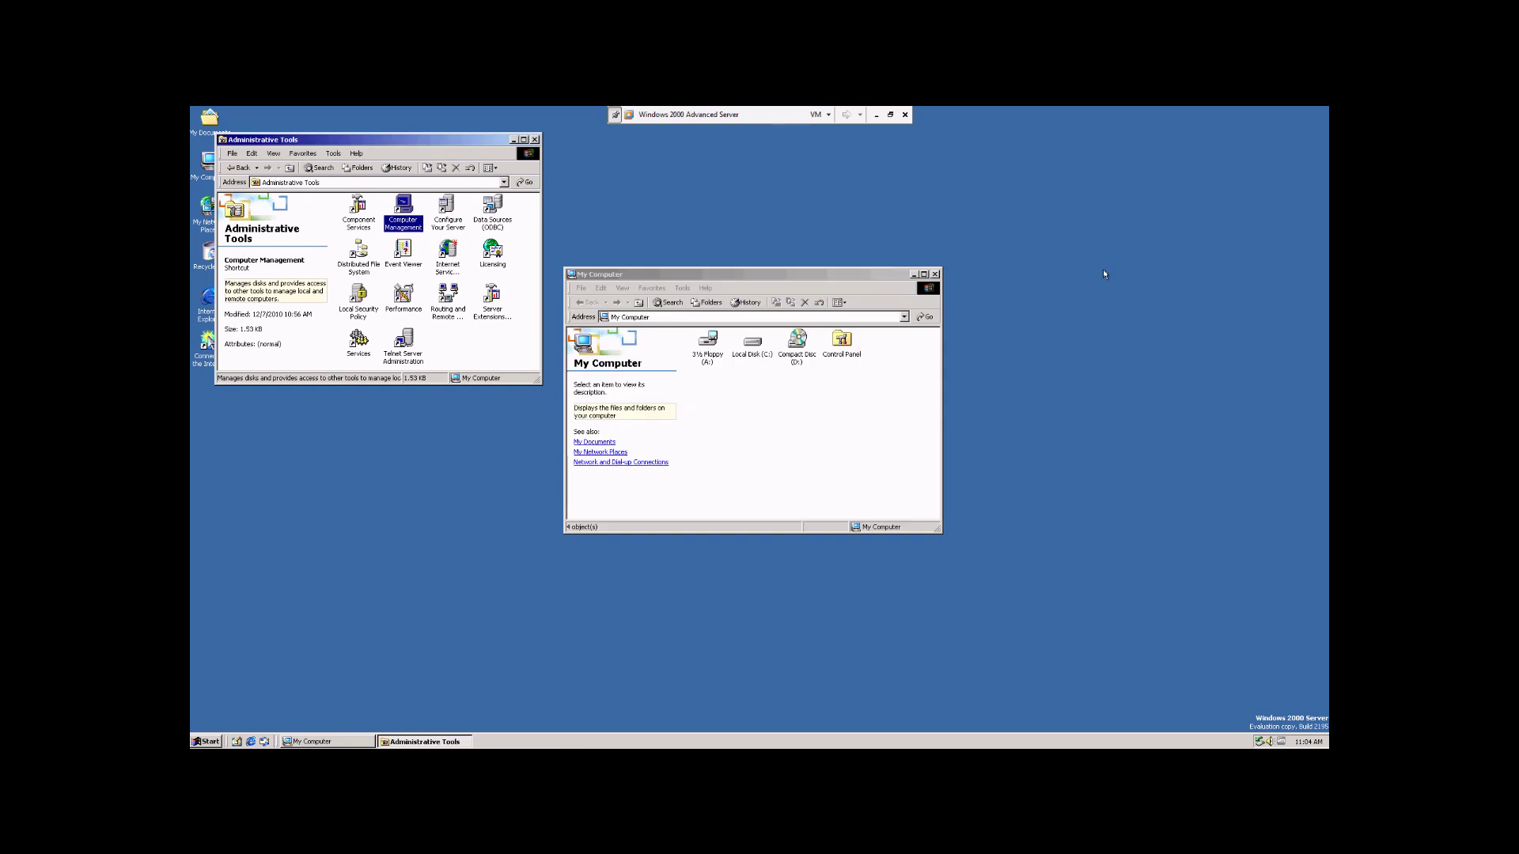
click(535, 140)
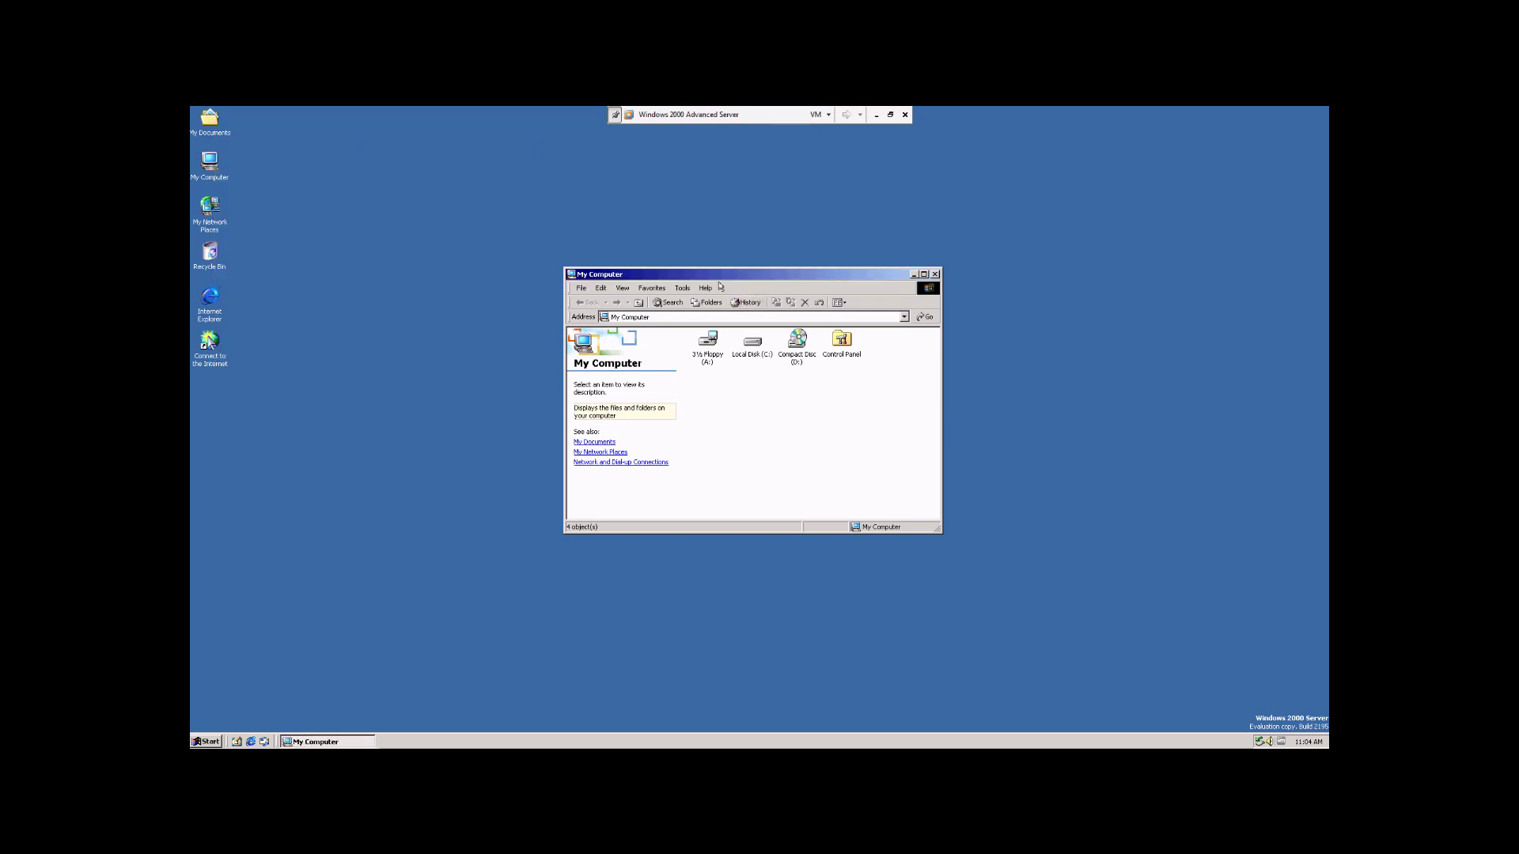